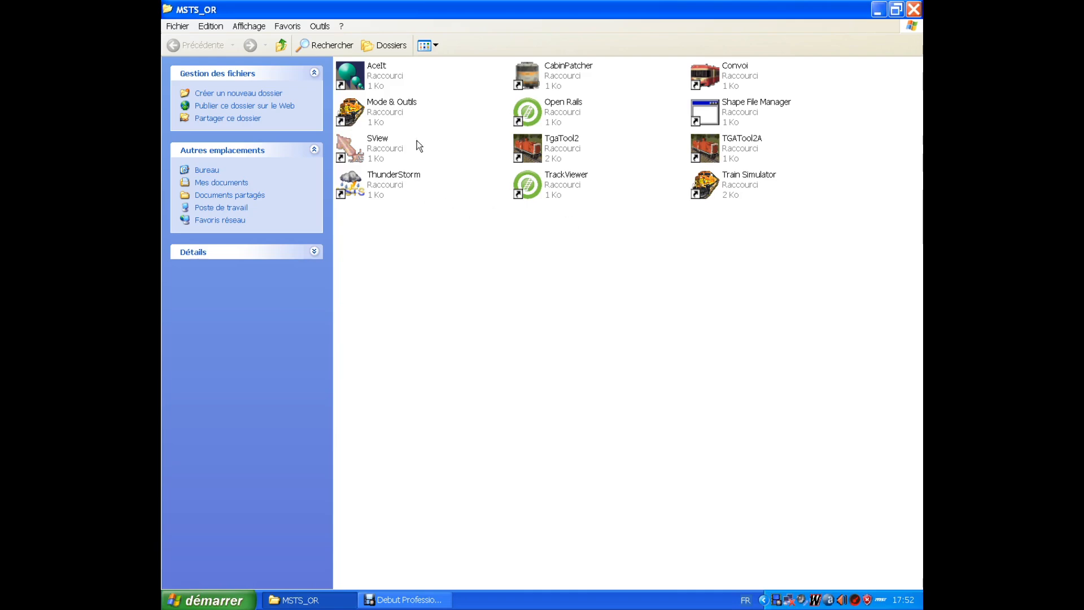
Step: Launch the Train Simulator activity editor and create a new activity named "Tuto_1 à Tuto_2" on the OPENRAILS_Test route
double_click(355, 113)
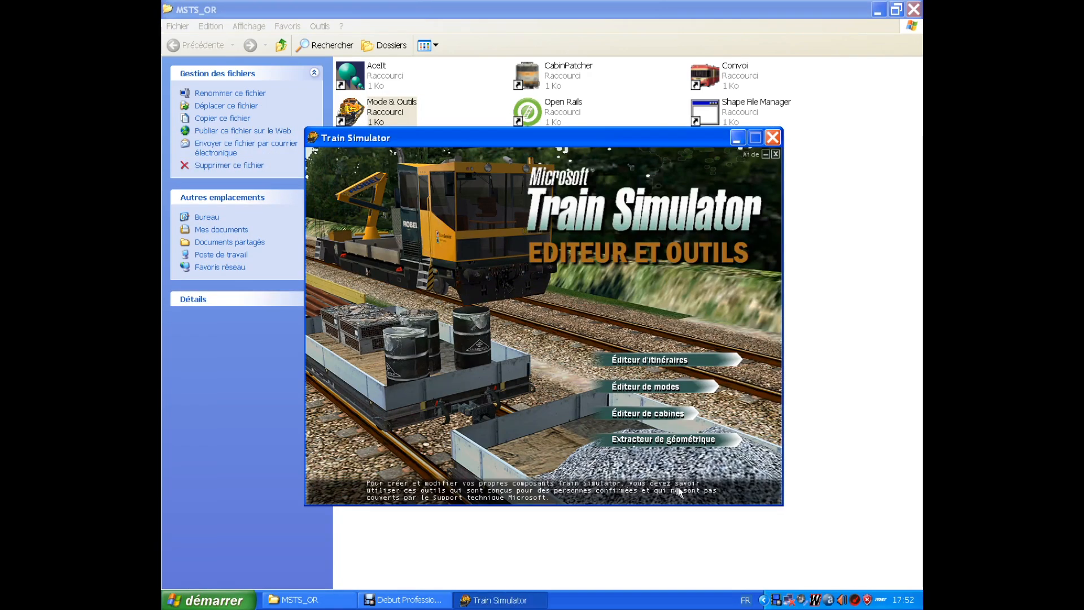
click(644, 388)
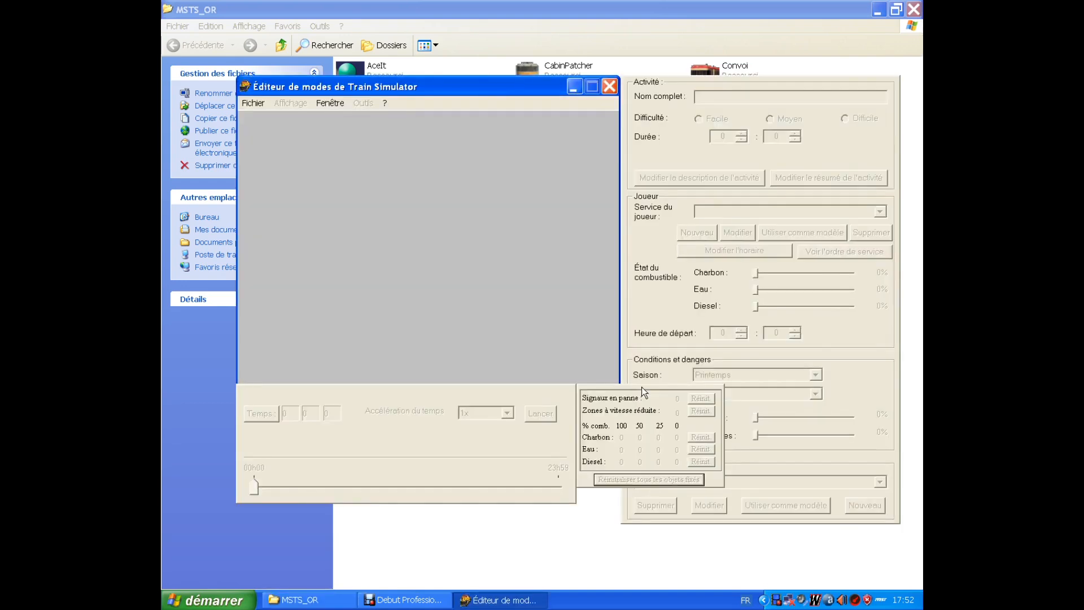
click(253, 104)
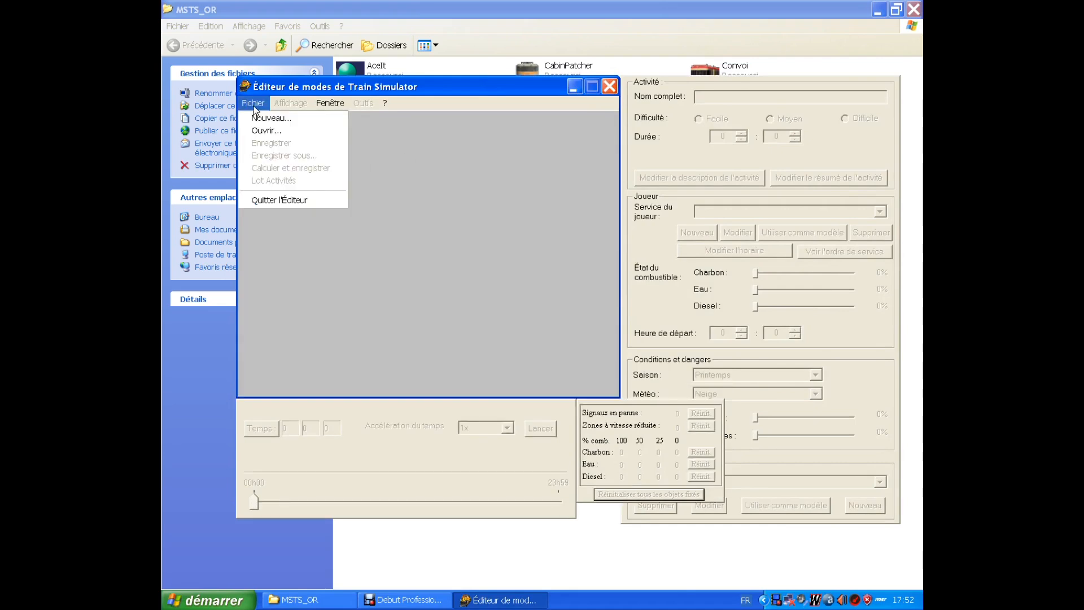
click(269, 118)
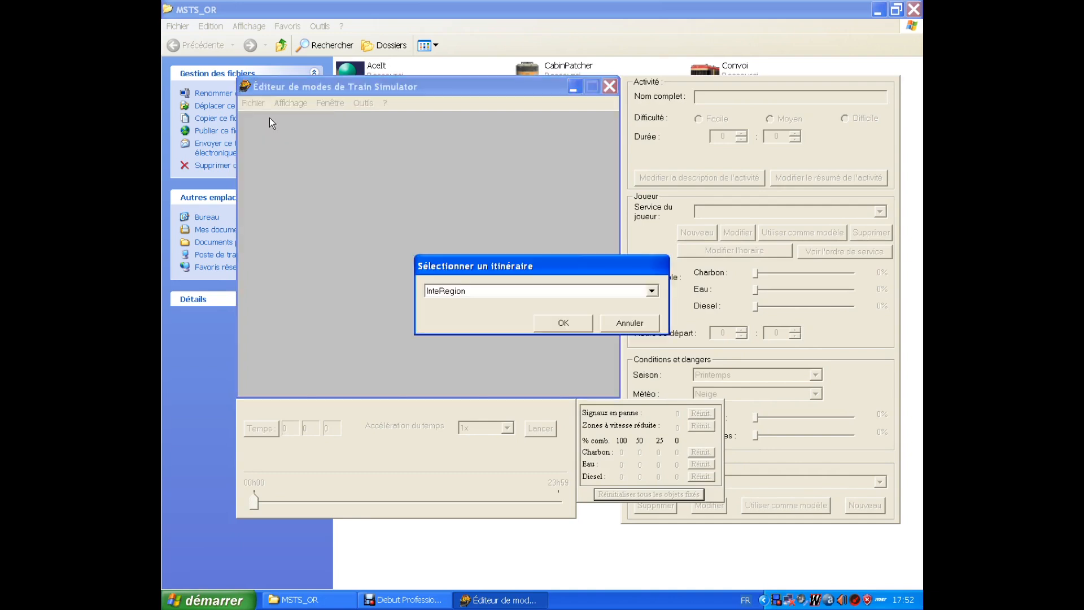
click(652, 291)
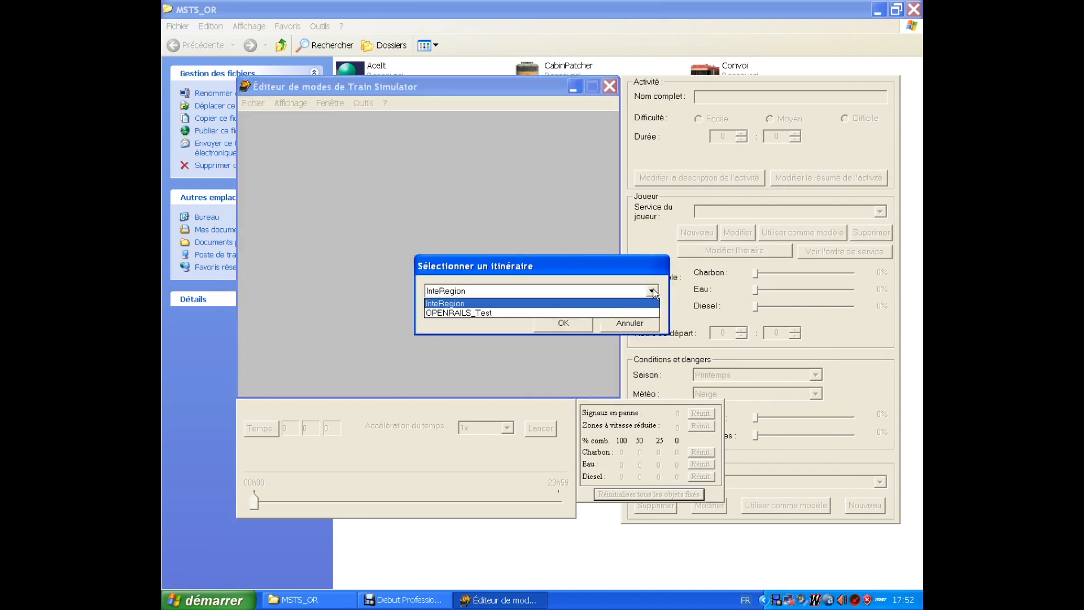
click(456, 313)
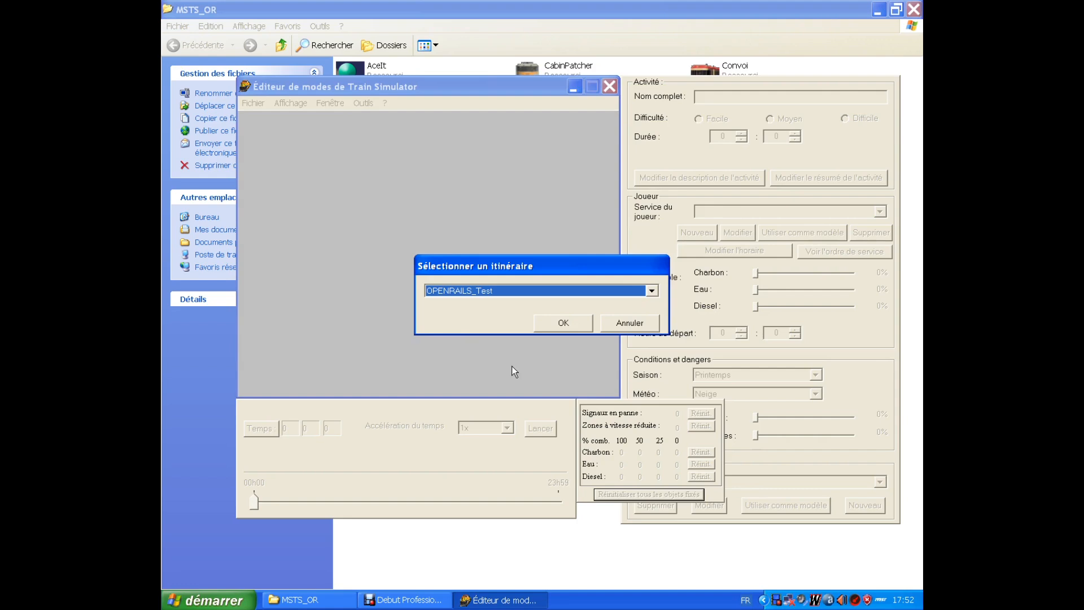
click(563, 324)
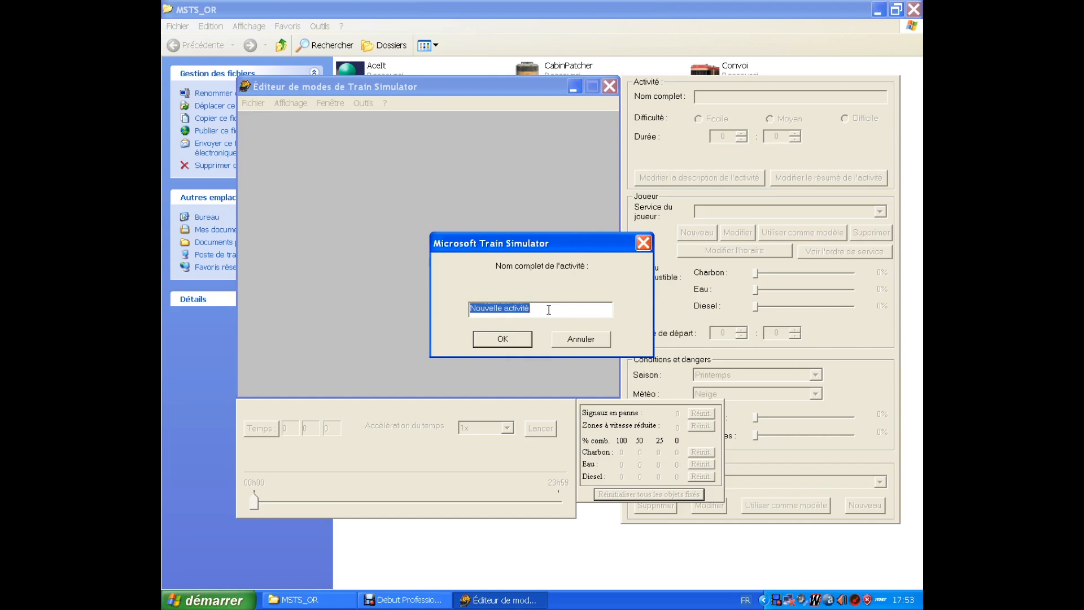
text(Tuto_1 à Tuto_2)
click(503, 341)
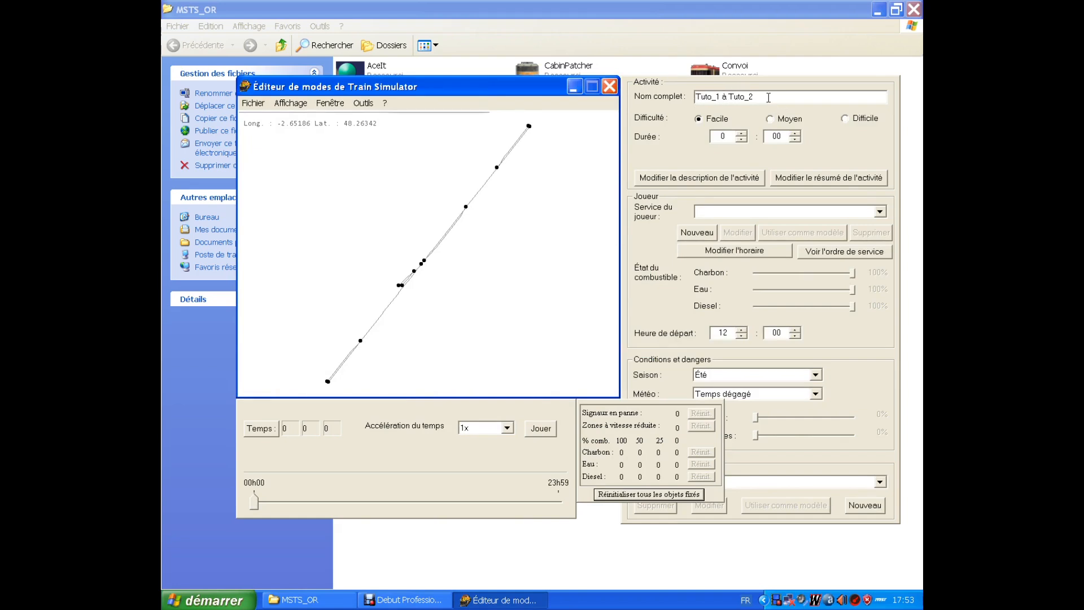
Step: Set the activity's duration to 1 hour
click(722, 137)
double_click(723, 137)
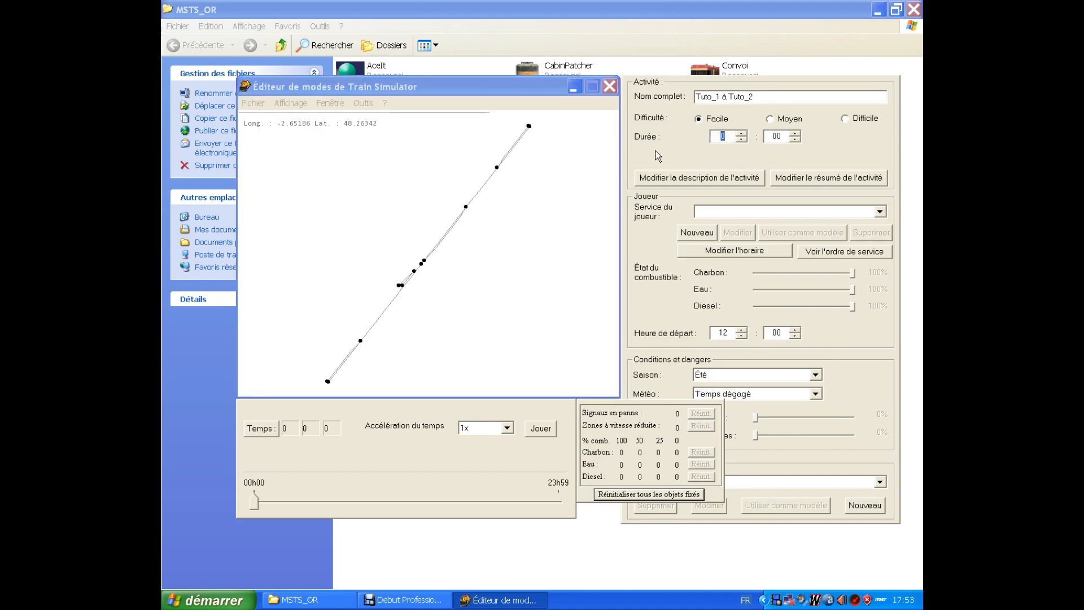
text(1)
Step: Enter "Tuto_1 à Tuto_2" as both the activity's description and its summary text
click(725, 179)
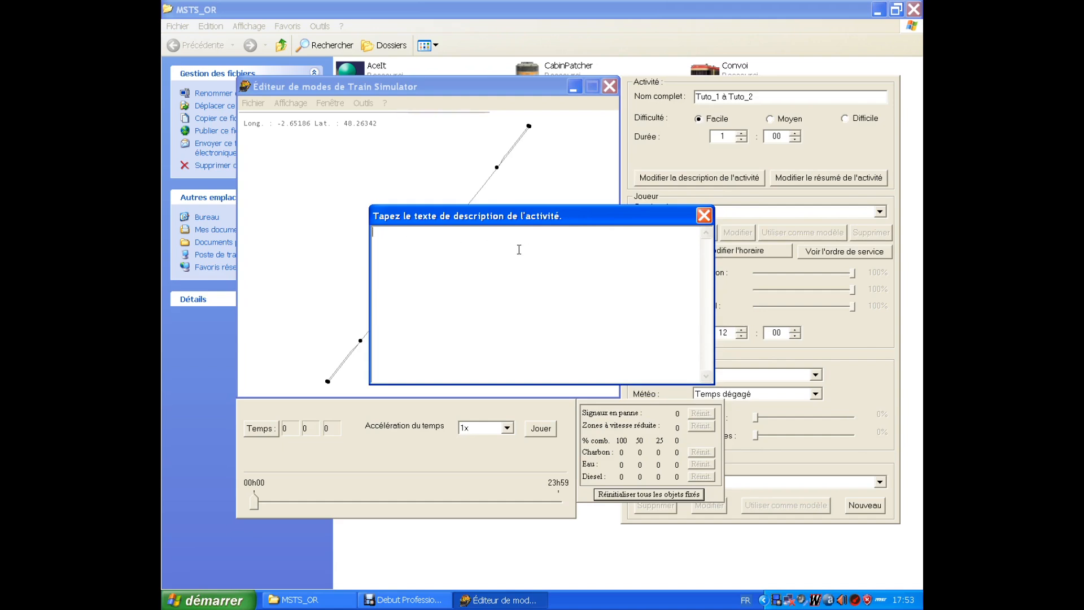
text(Tuto_1 à Tuto_2)
click(704, 216)
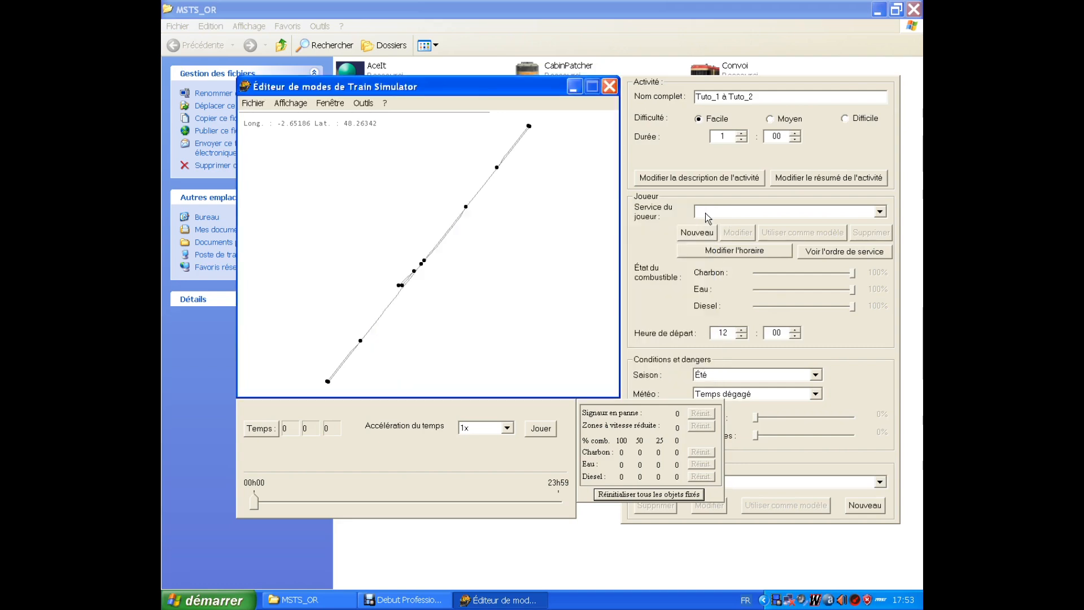
click(808, 178)
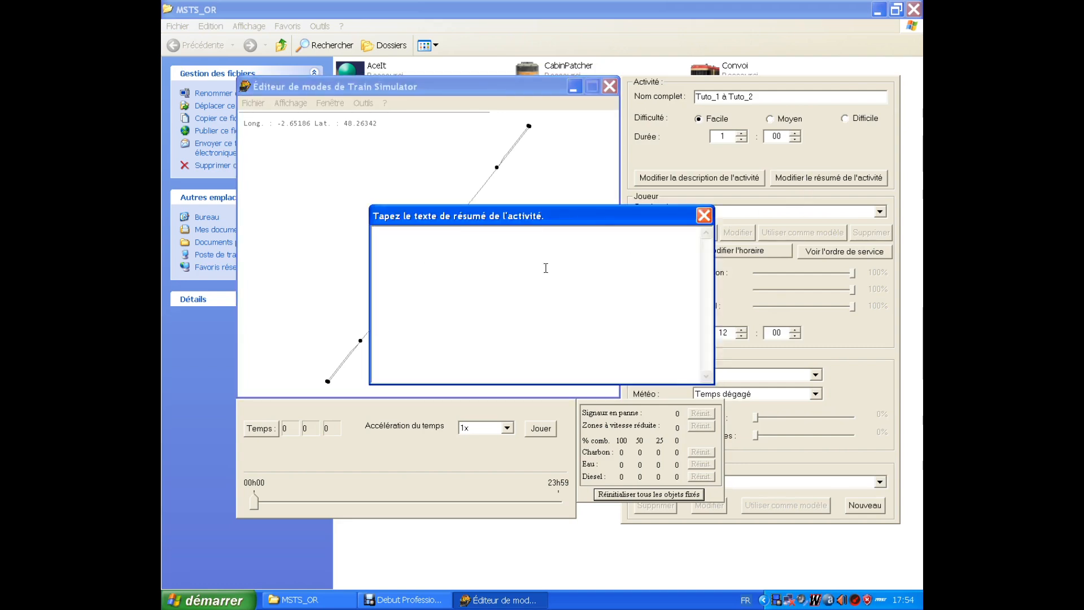
text(Tuto_1 à Tuto_2)
click(704, 216)
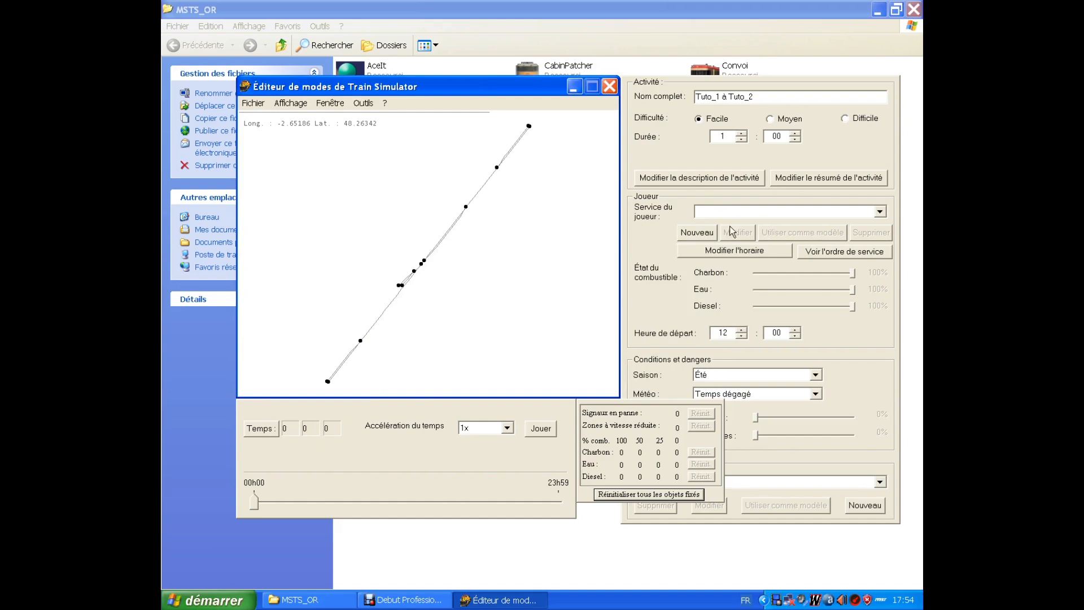
Step: Create a new player service with name and full name "Tuto_1 à Tuto_2", using the Robel_hlp consist
click(698, 233)
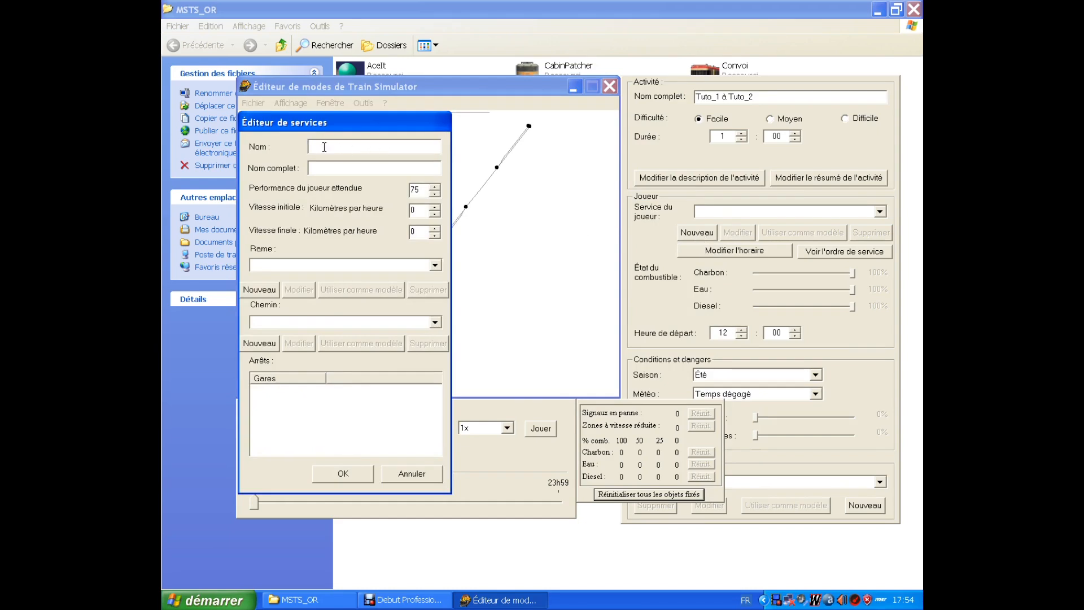
text(Tuto_1 à Tuto_2)
text(Tuto_1 à Tuto_2)
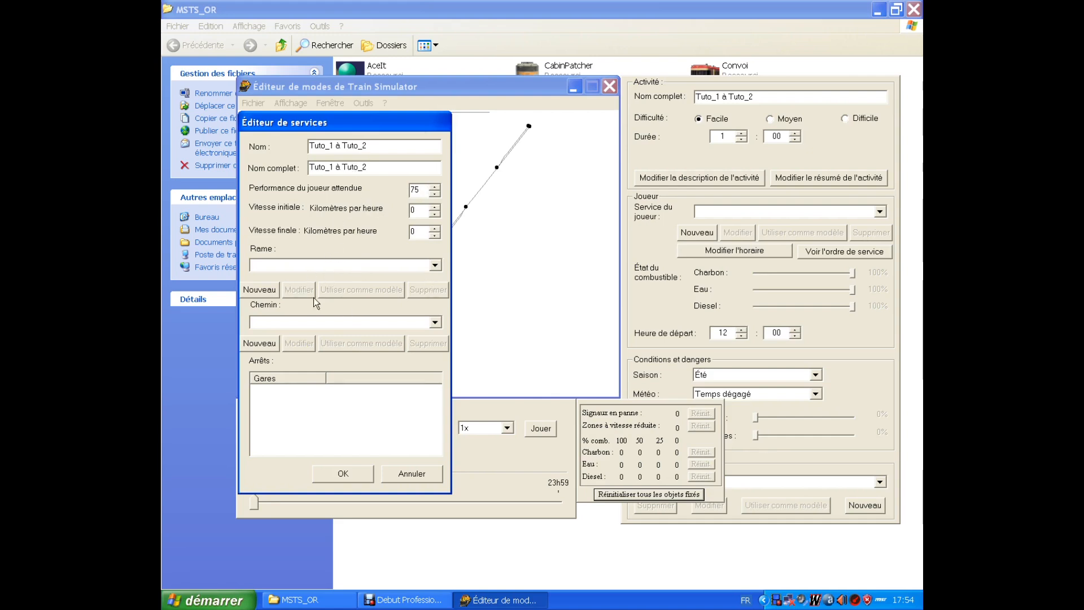
click(436, 264)
click(271, 288)
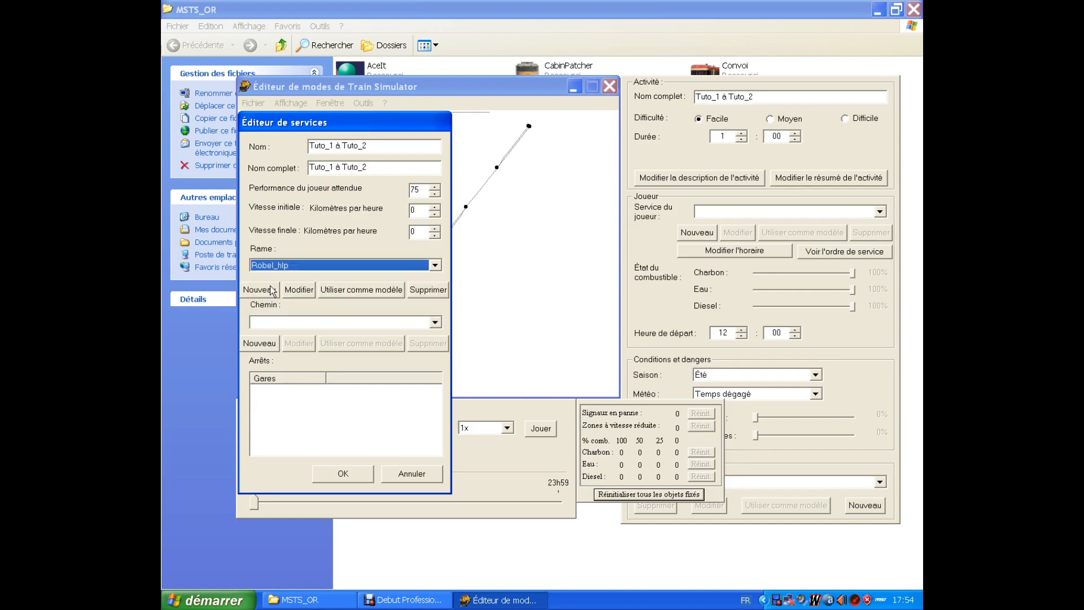
Step: Create a new path for the service named "Tuto_1 à Tuto_2"
click(259, 343)
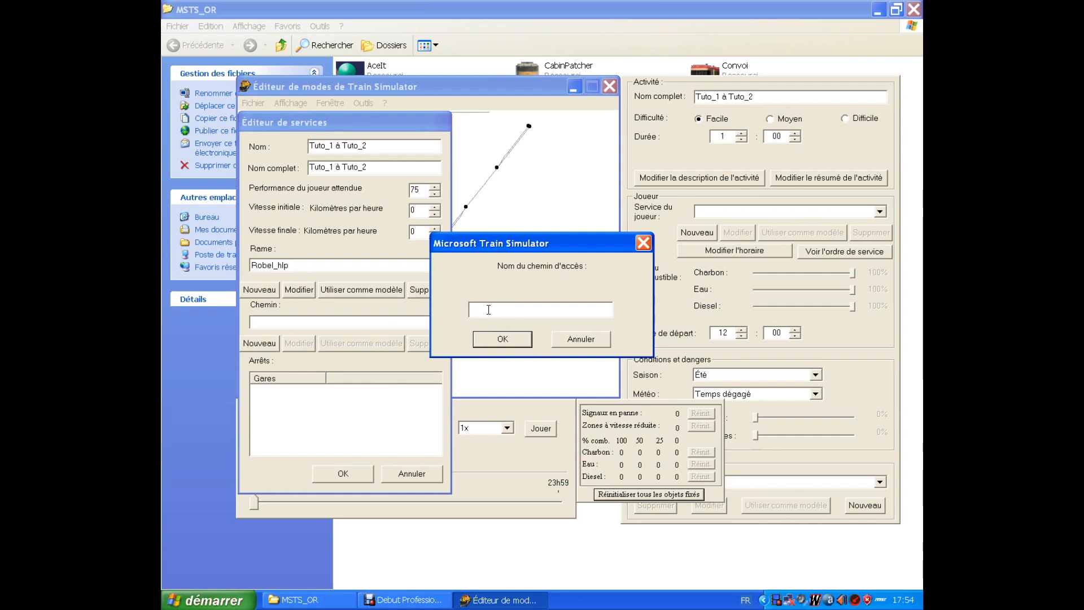
text(Tuto_1 à Tuto_2)
click(507, 339)
click(507, 339)
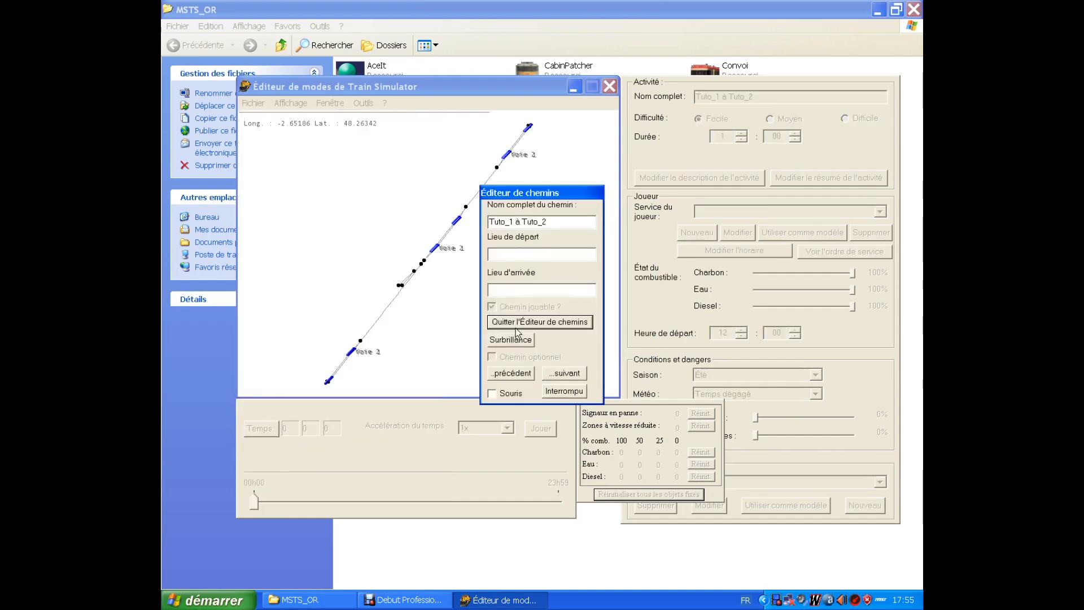
Step: Set the path's departure location to Tuto_1 and its arrival location to Tuto_2, keeping the path editor clear of the map
drag(532, 196, 717, 209)
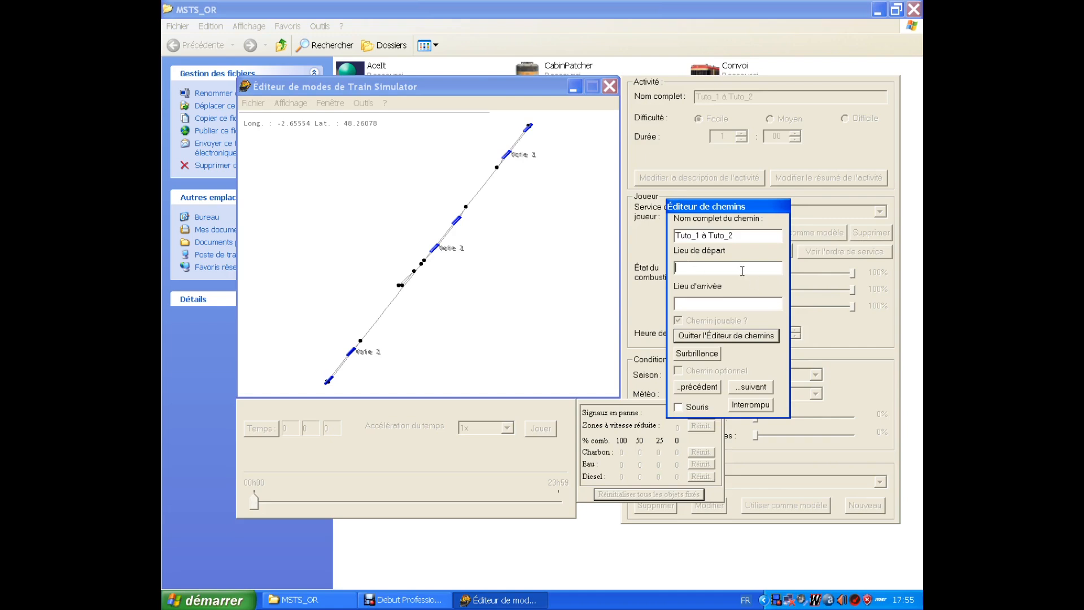
text(Tuto_1 à Tuto_2)
drag(738, 268, 702, 269)
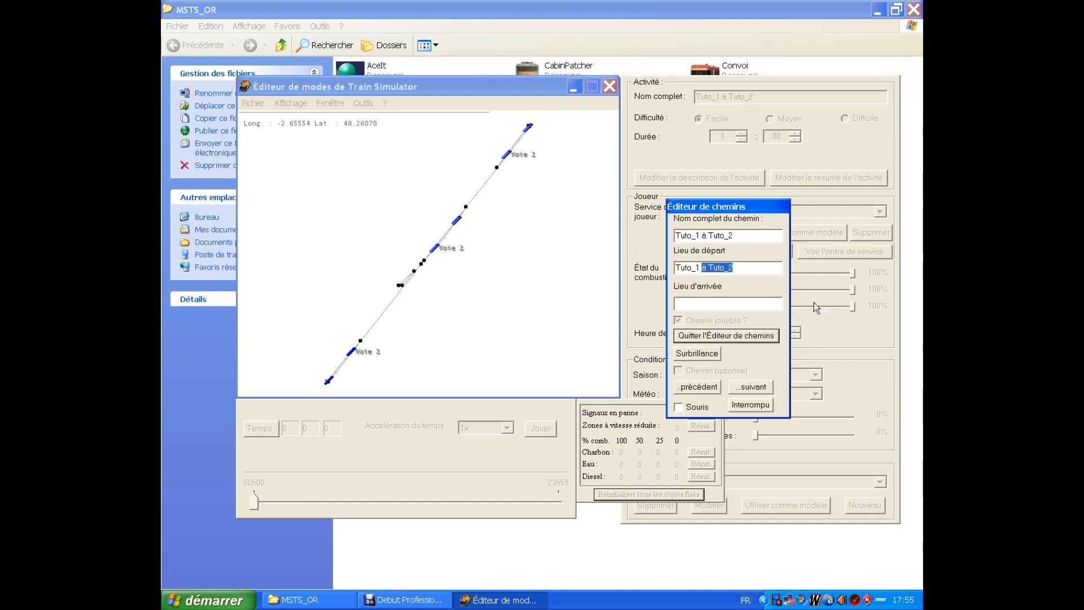
key(BackSpace)
click(687, 304)
text(Tuto_1 à Tuto_2)
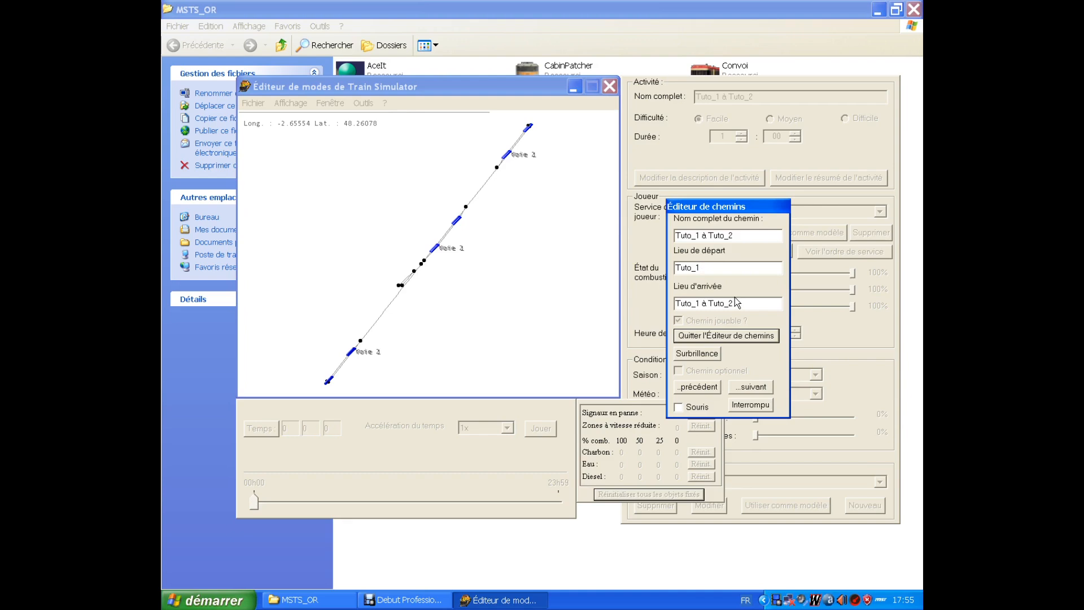
drag(708, 303, 660, 303)
key(Delete)
drag(710, 209, 684, 195)
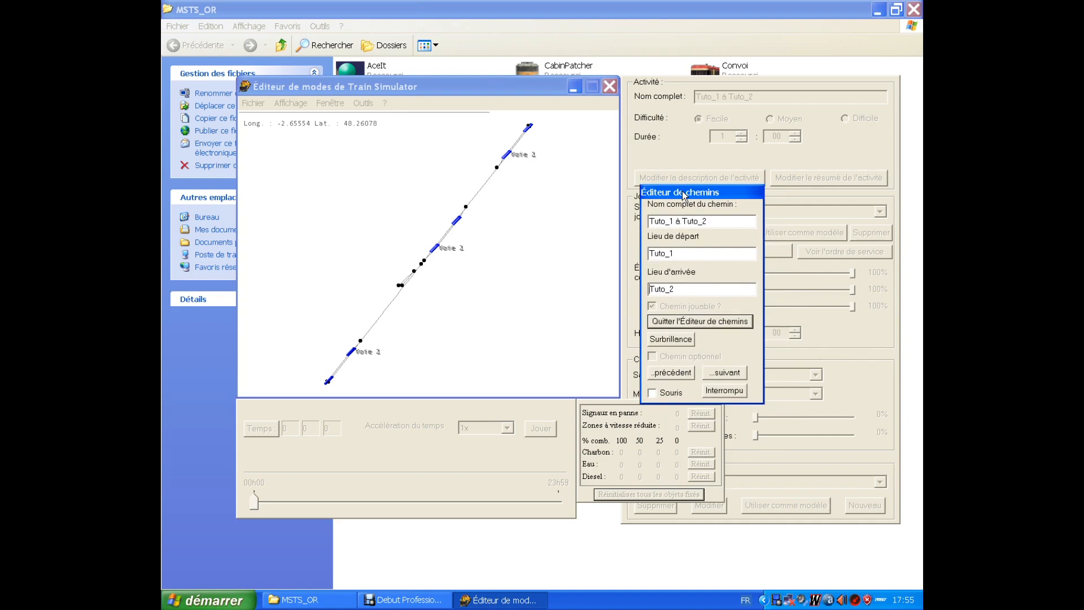
Step: Place the path's starting point near the end of the short southwestern siding, at about longitude -2.66046, latitude 48.25700
click(474, 310)
scroll(508, 210, up, 2)
scroll(516, 266, up, 2)
drag(477, 303, 535, 215)
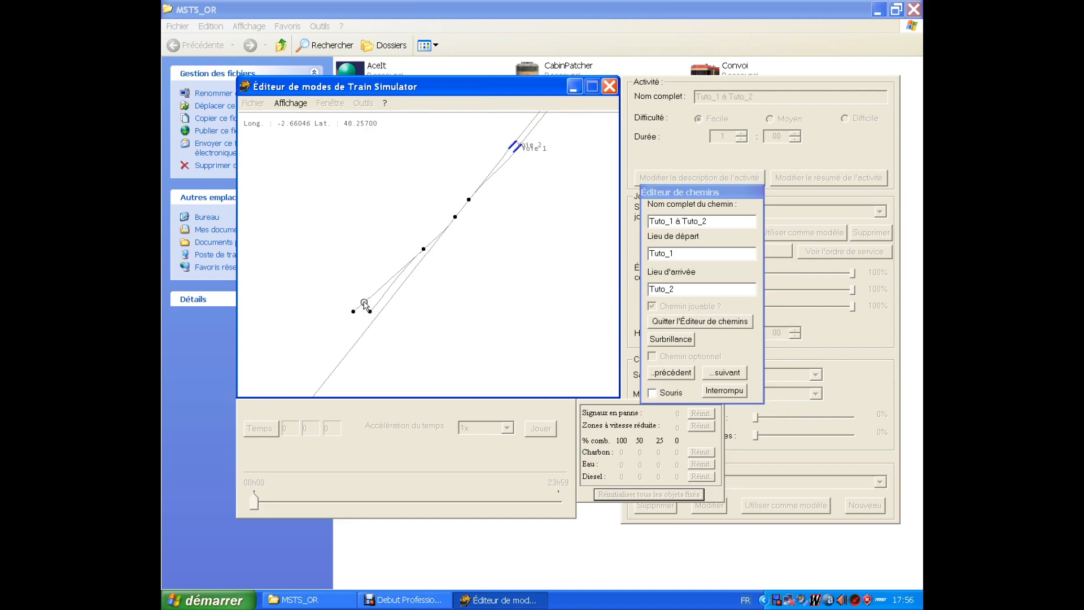
right_click(364, 303)
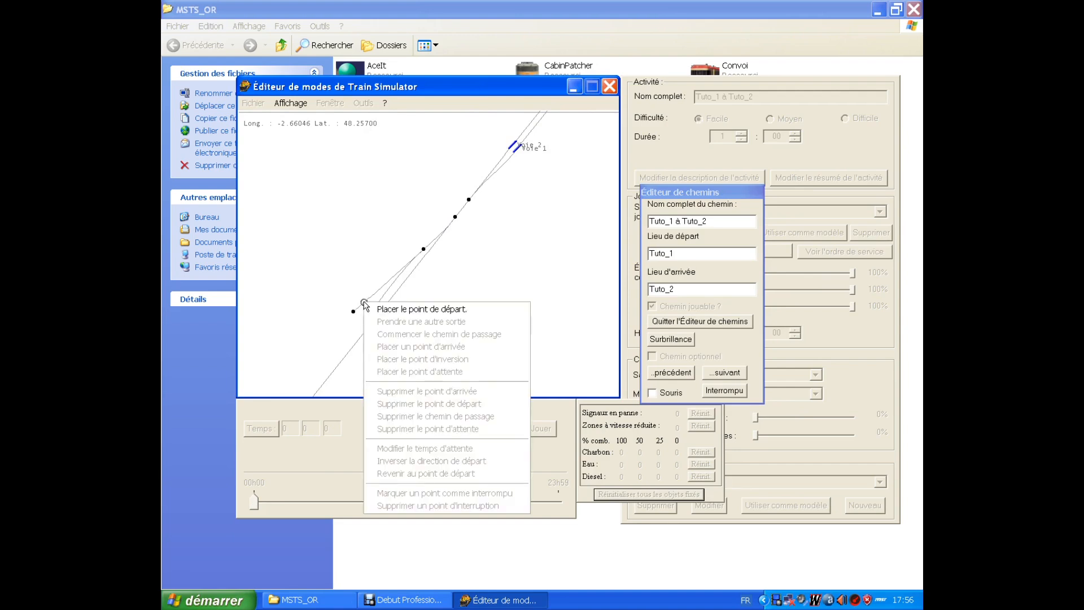
click(407, 308)
Step: Route the path through the other exit at the northeastern junction and place the arrival point at about longitude -2.65643, latitude 48.26274
drag(491, 227, 438, 292)
drag(484, 259, 500, 288)
drag(536, 234, 463, 324)
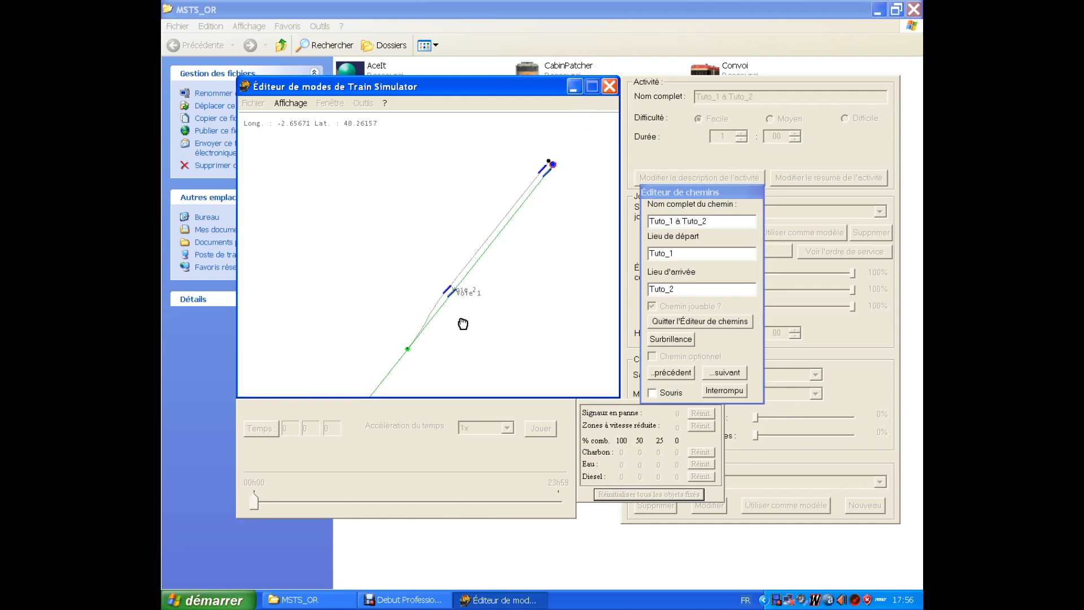
mouse_move(530, 273)
mouse_down()
mouse_move(556, 194)
mouse_move(524, 260)
mouse_up()
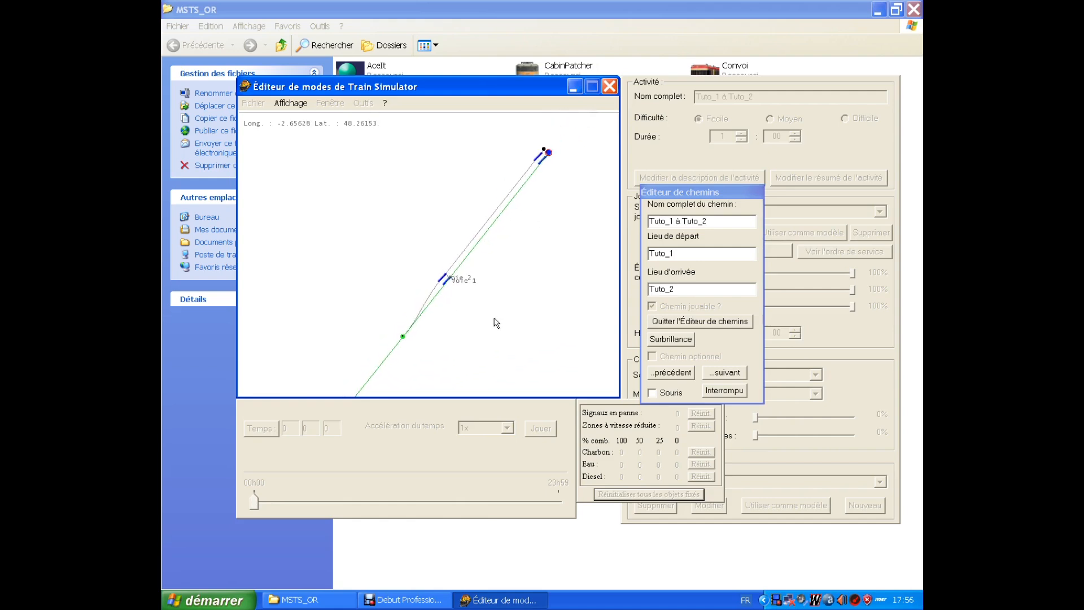
right_click(402, 336)
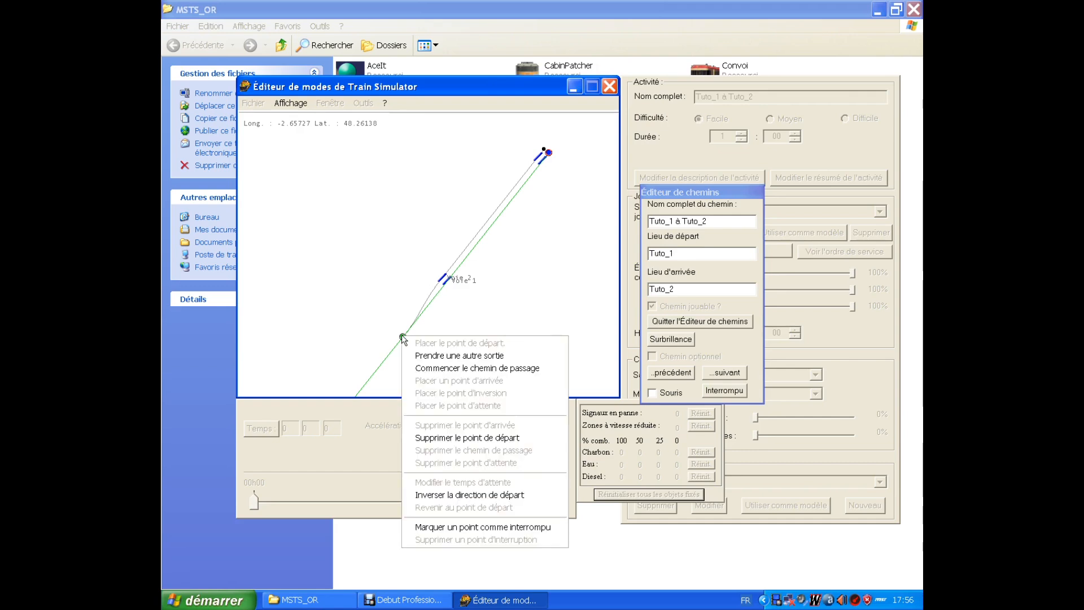
click(430, 354)
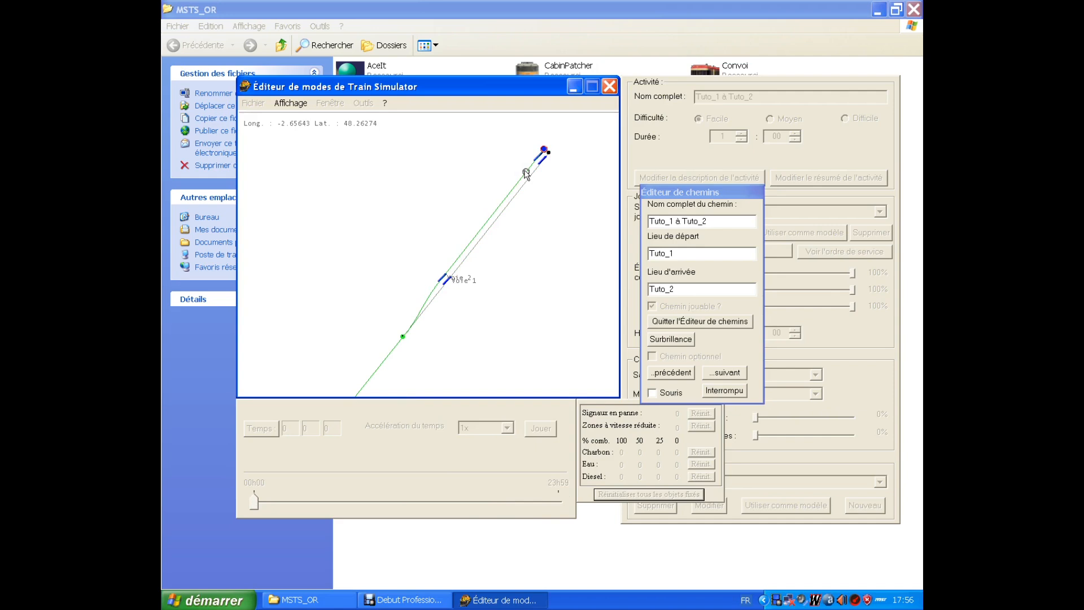
right_click(526, 172)
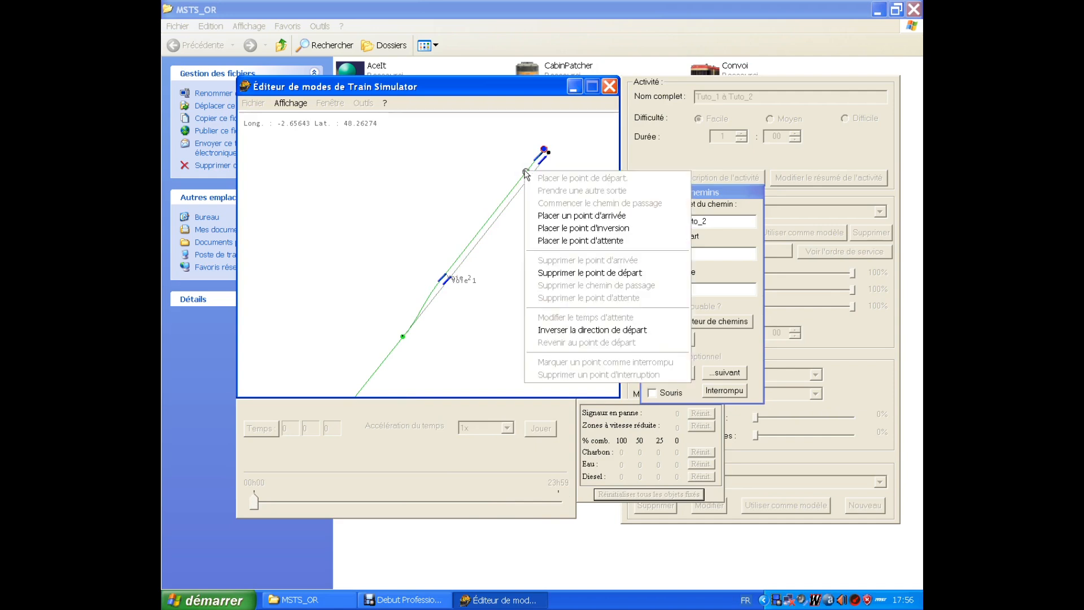
click(548, 218)
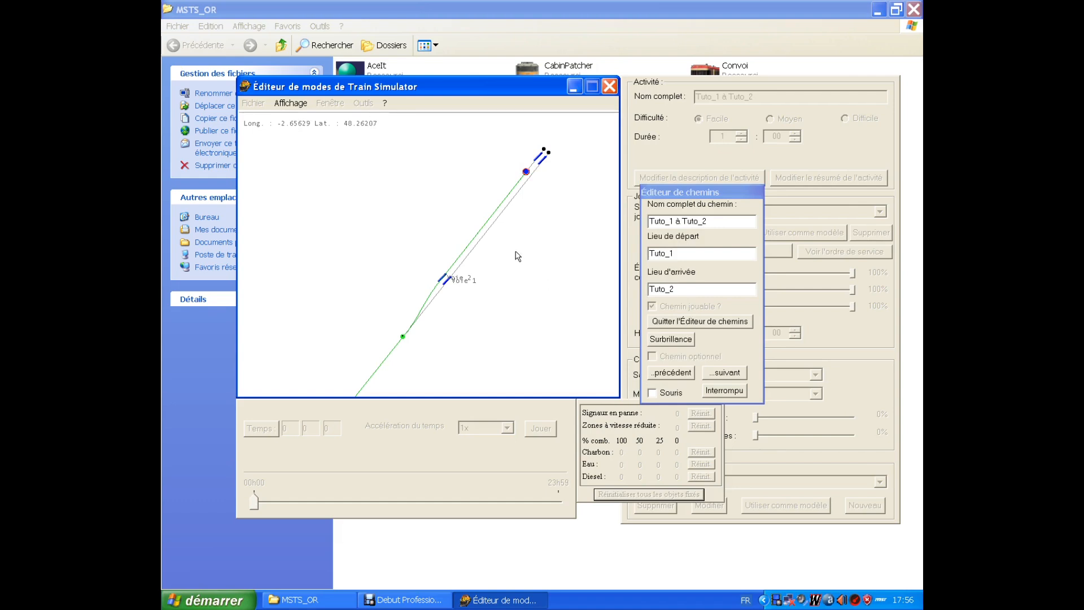
Step: Exit the path editor saving the path changes, and confirm the new service without any station stops
click(673, 323)
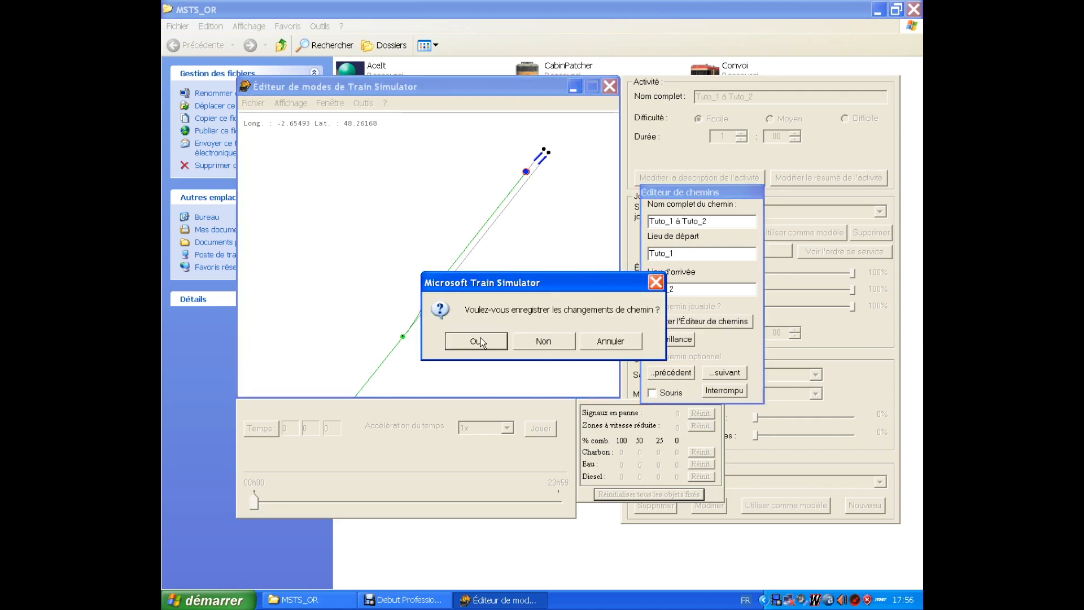
click(480, 341)
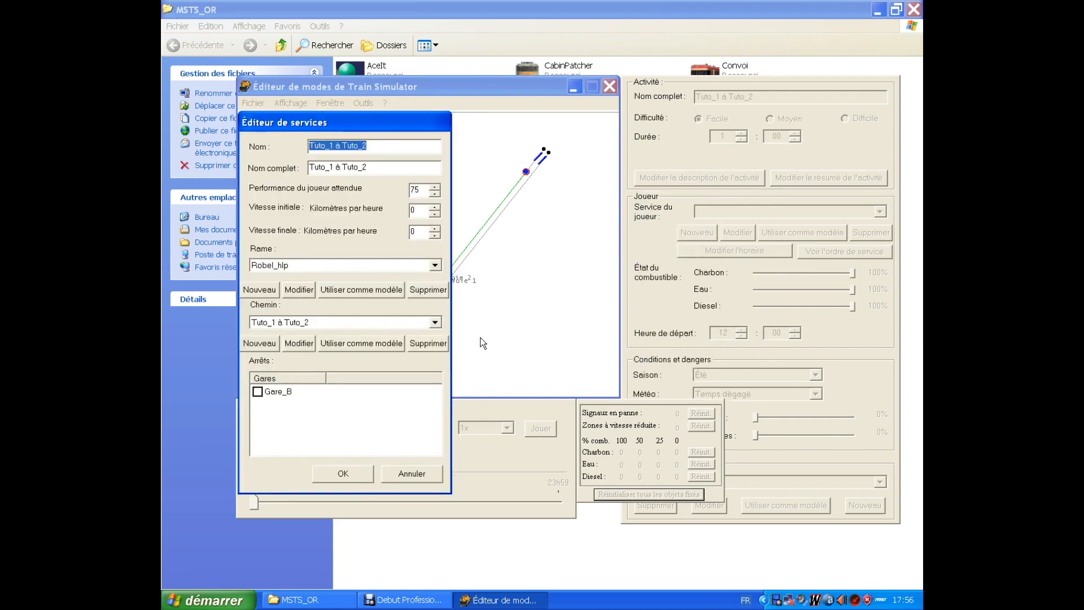
drag(356, 119, 567, 111)
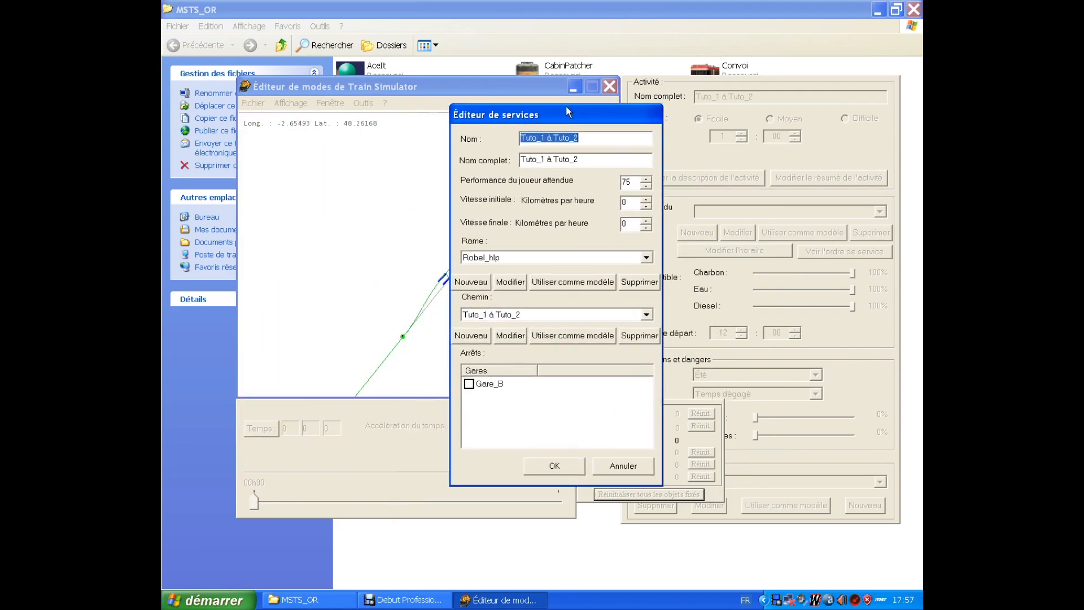
click(546, 465)
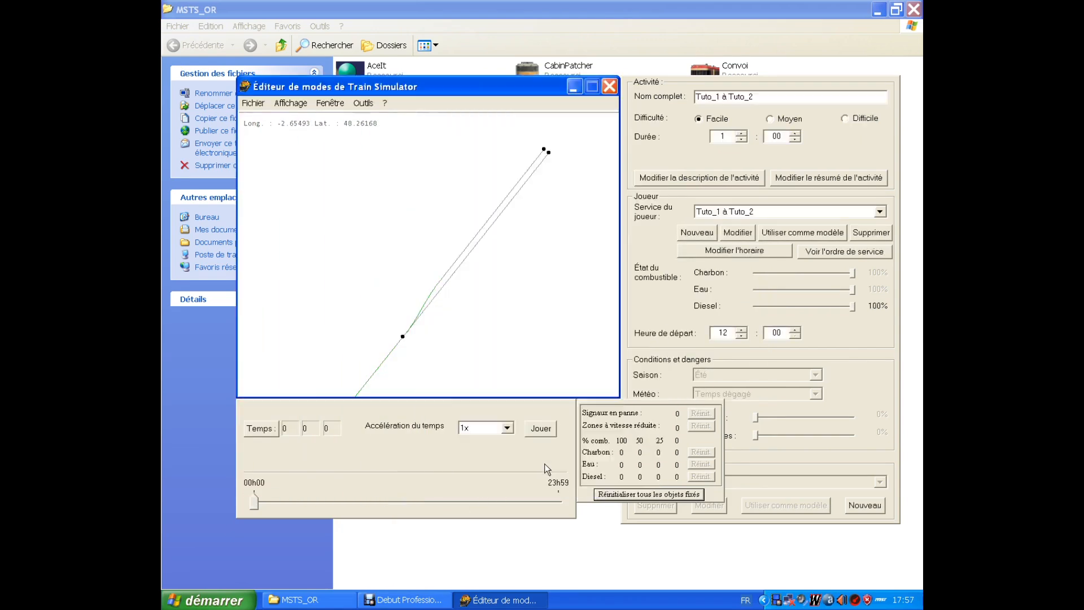
Step: Save the activity under the file name "Tuto_1 à Tuto_2"
click(256, 105)
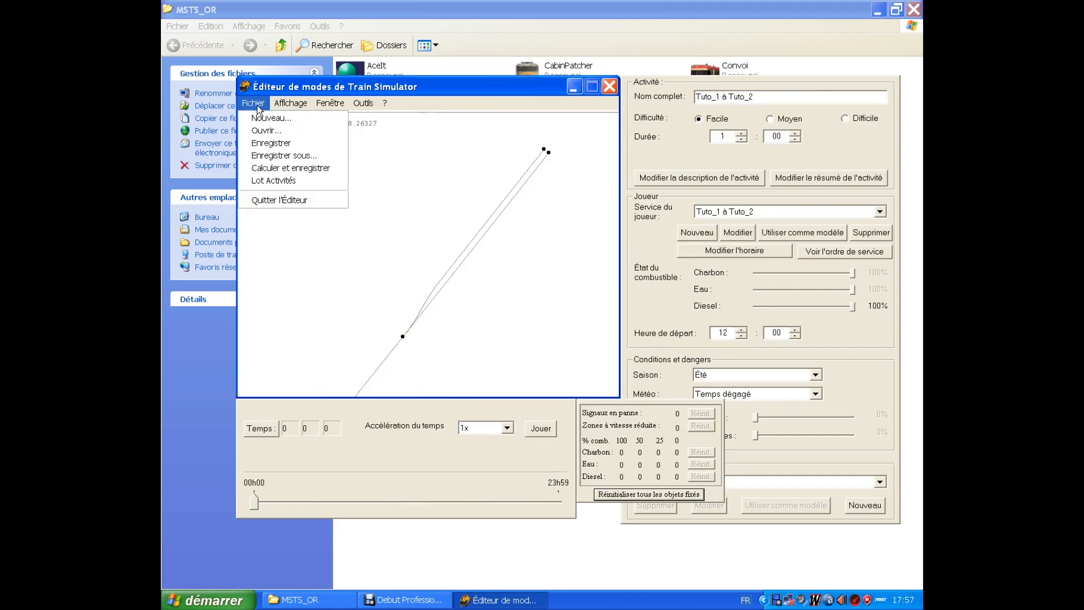
click(270, 145)
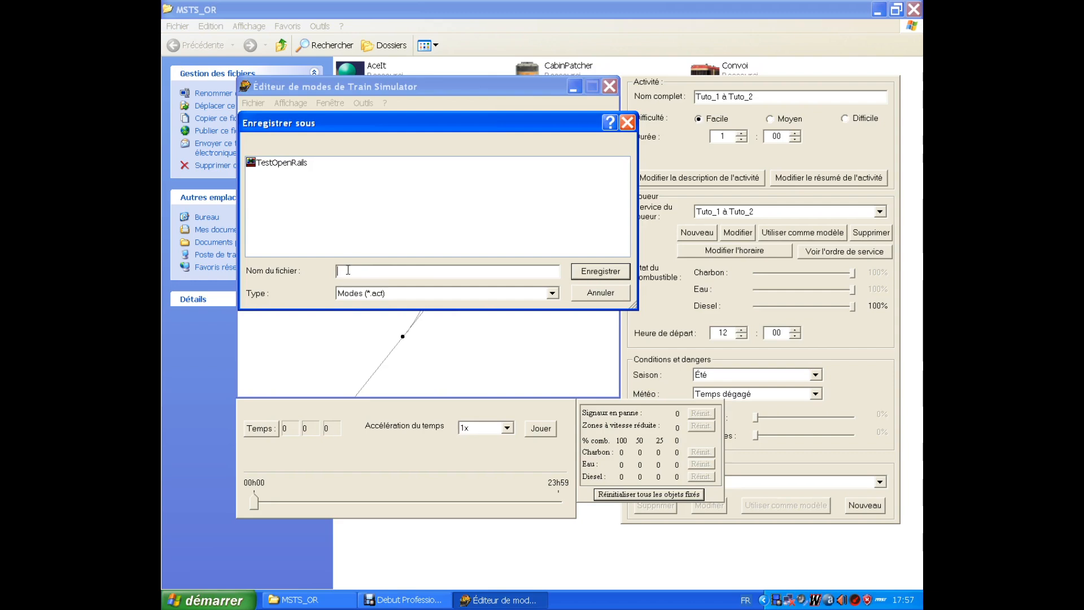
text(Tuto_1 à Tuto_2)
click(598, 275)
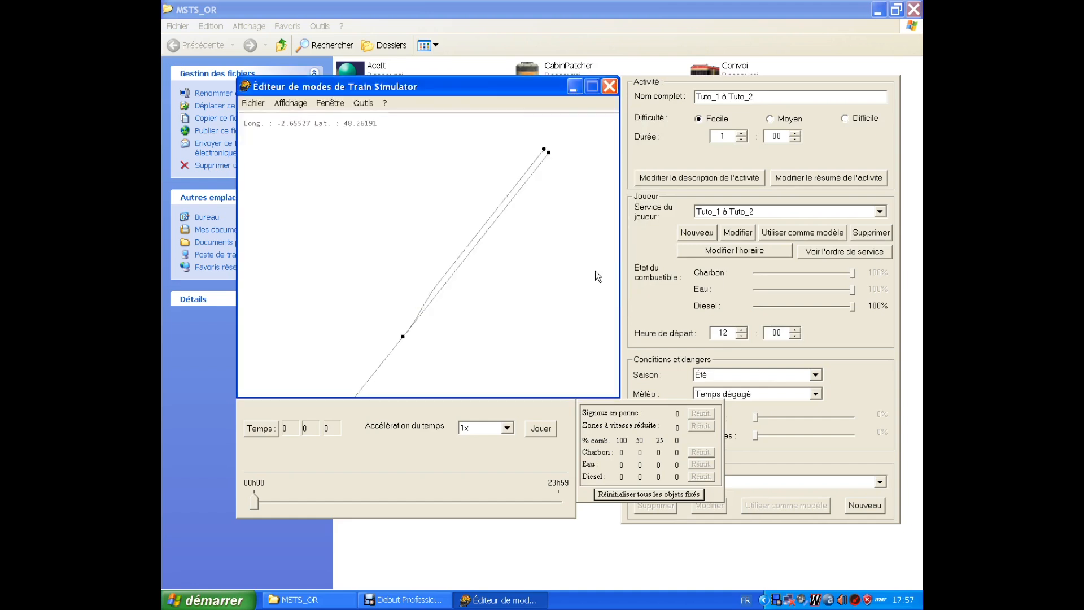
Step: Quit the activity editor and close the Train Simulator editors and tools program, confirming both exits
click(253, 103)
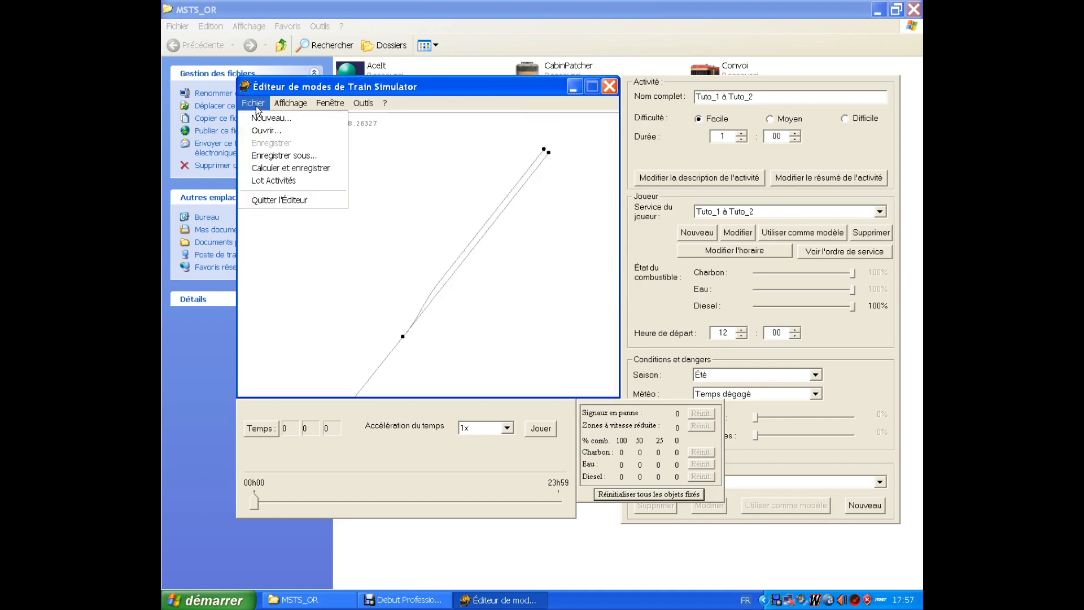
click(275, 201)
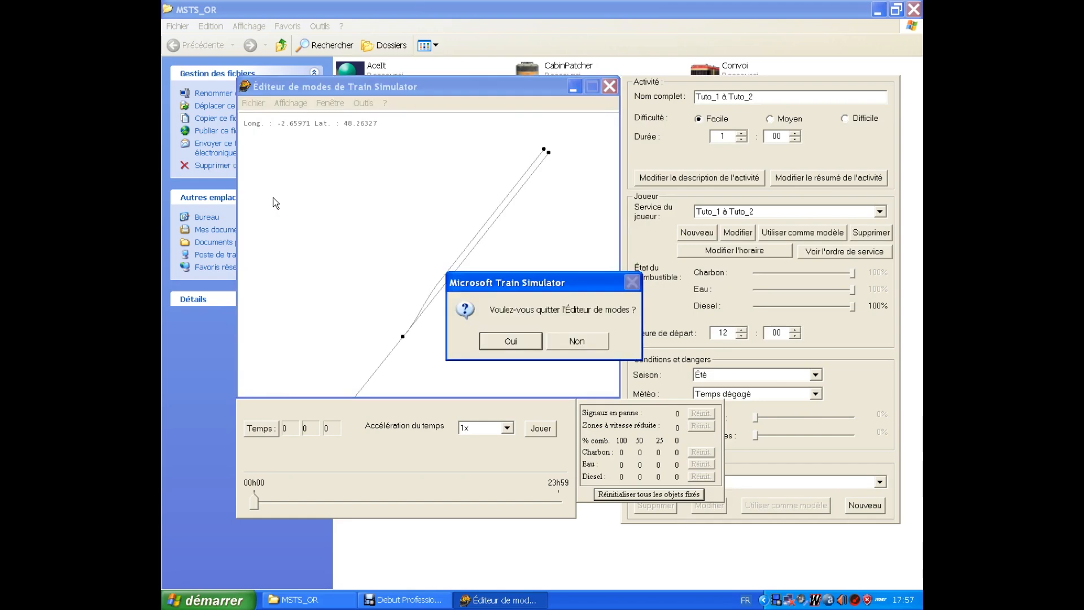
click(499, 343)
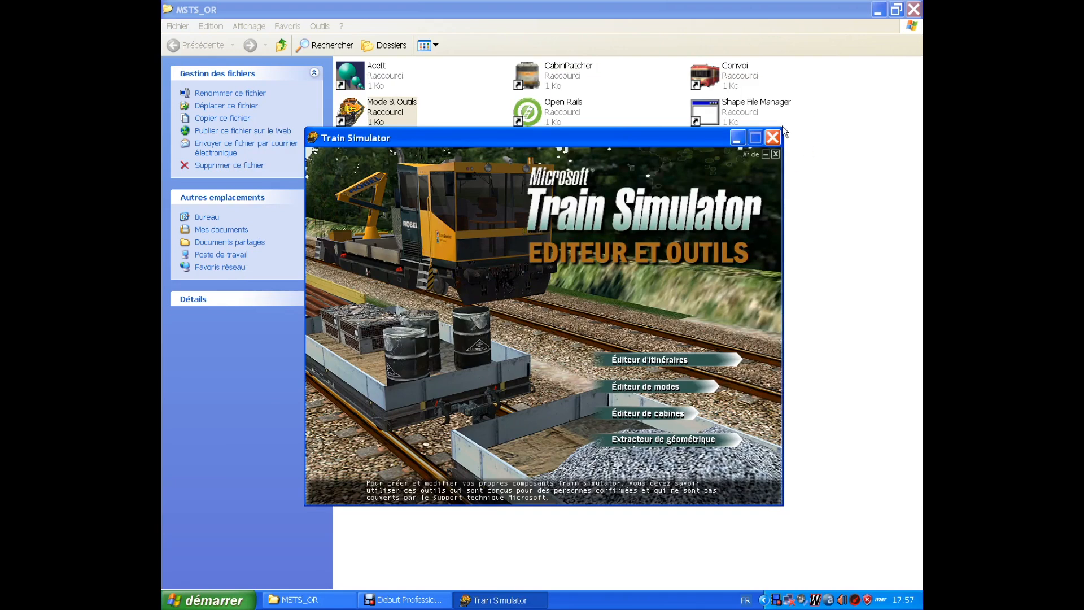
click(772, 137)
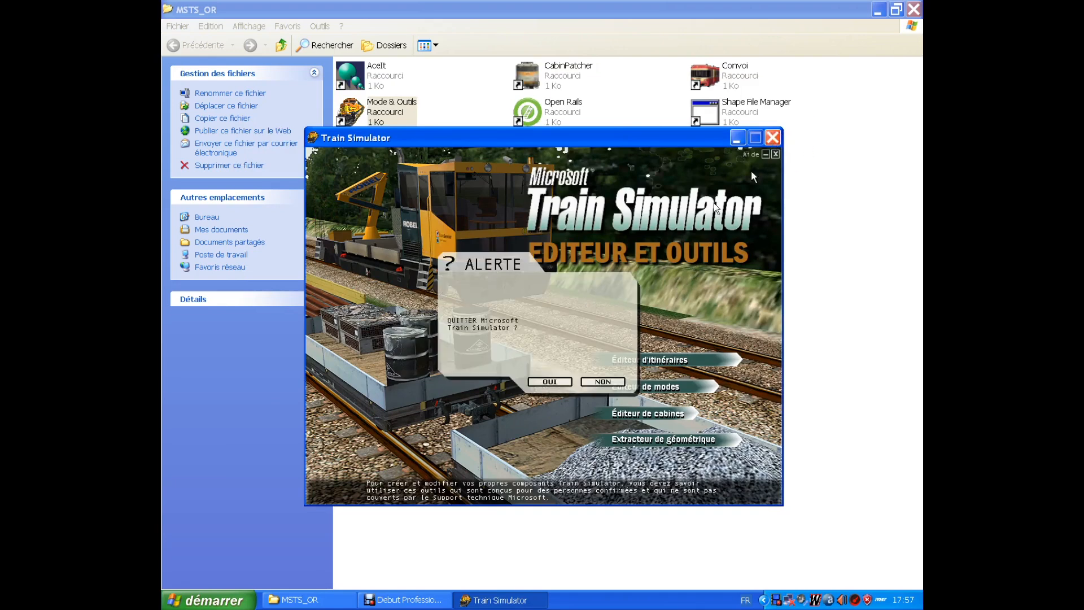
click(551, 382)
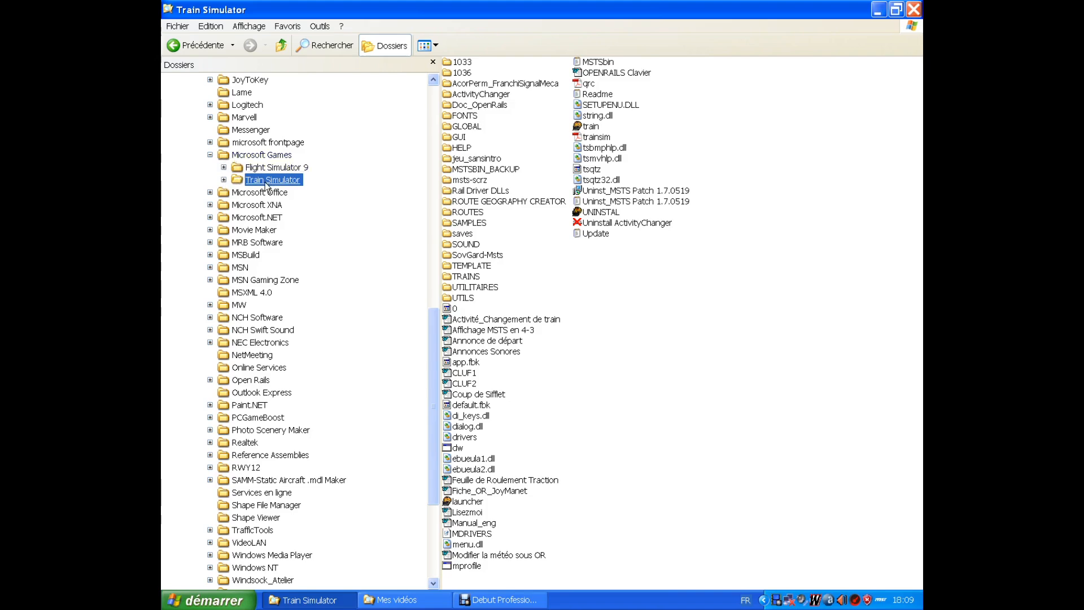
Step: In Windows Explorer, examine the ACTIVITIES, PATHS and SERVICES folders of the OPENRAILS_Test route for the new files
click(225, 179)
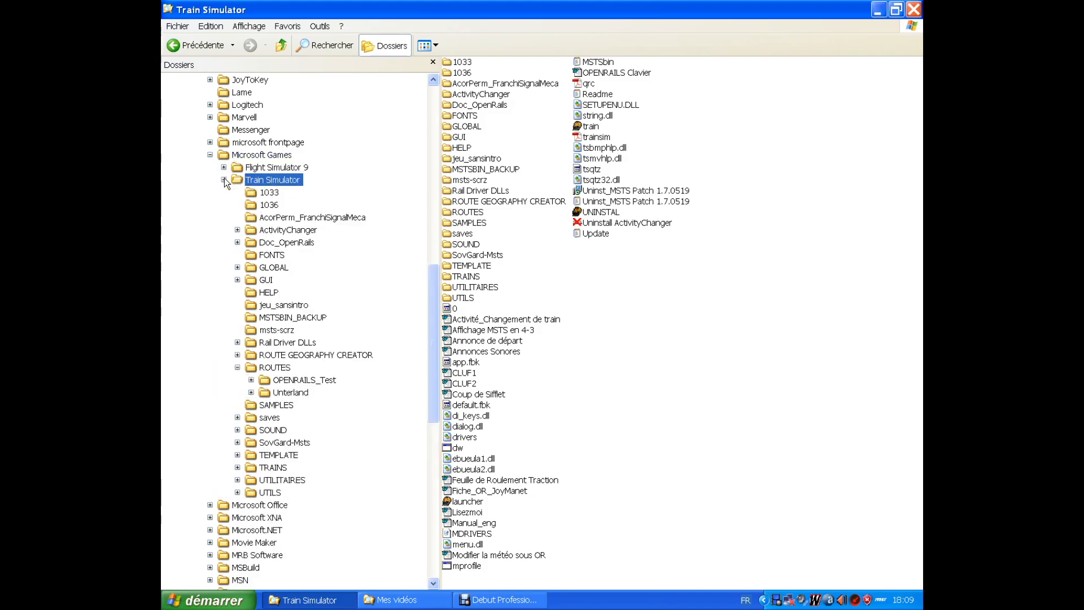
click(252, 370)
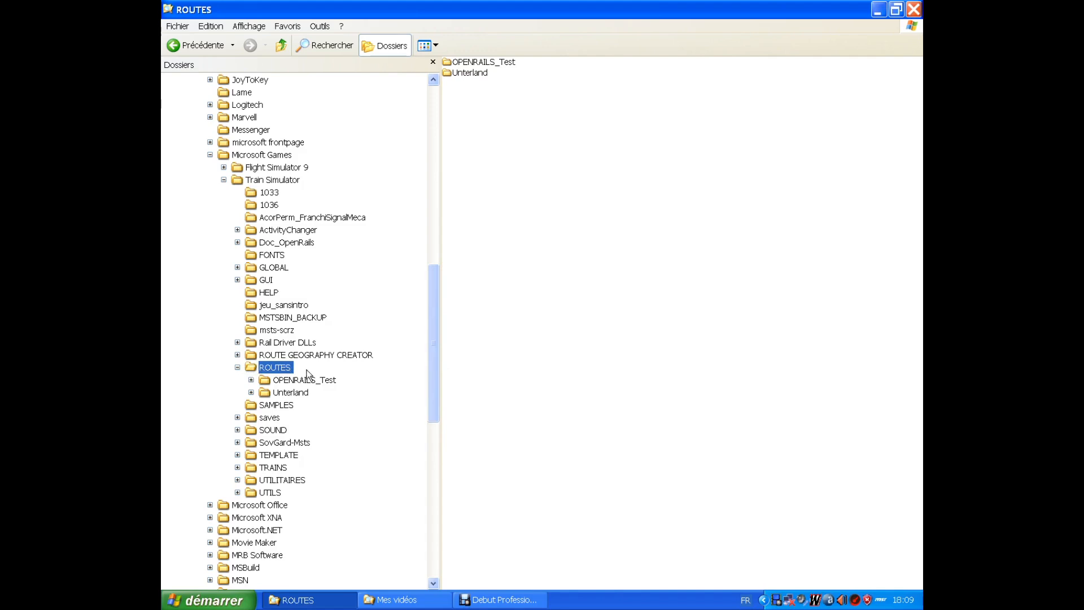
click(264, 384)
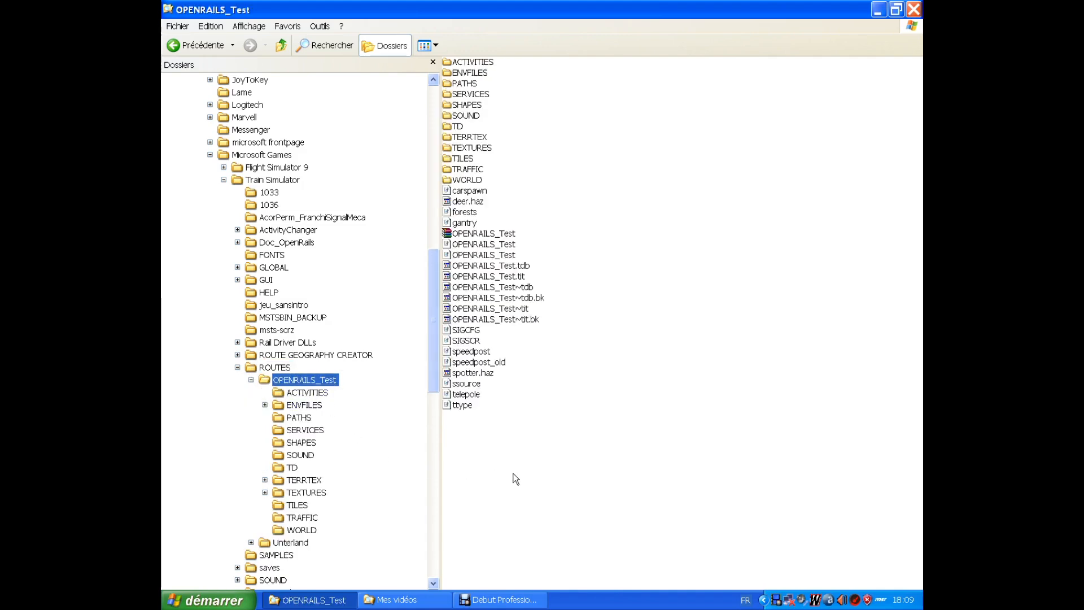
click(278, 397)
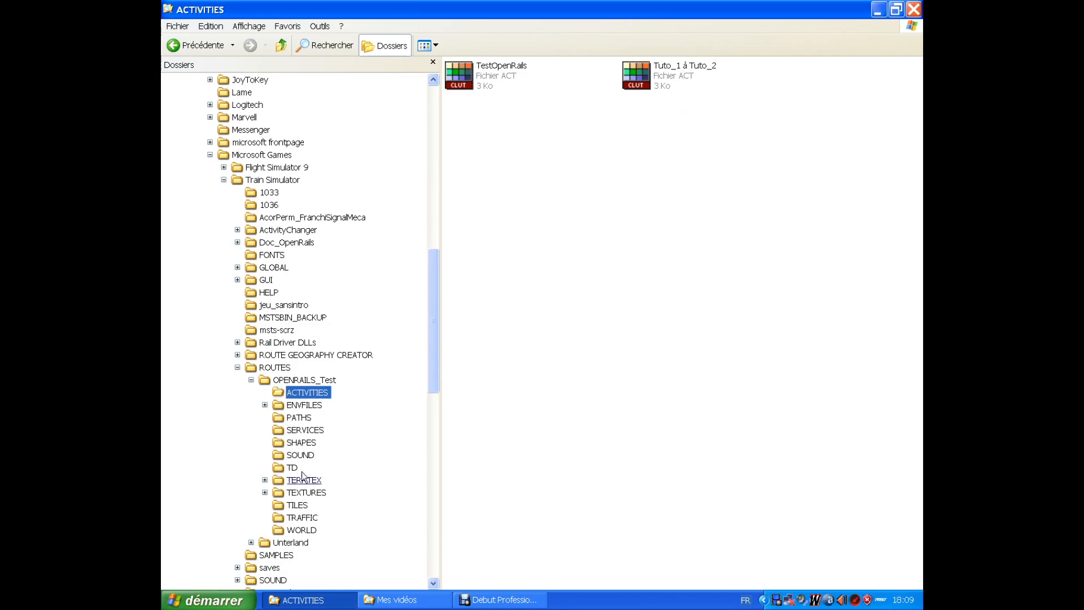
click(280, 418)
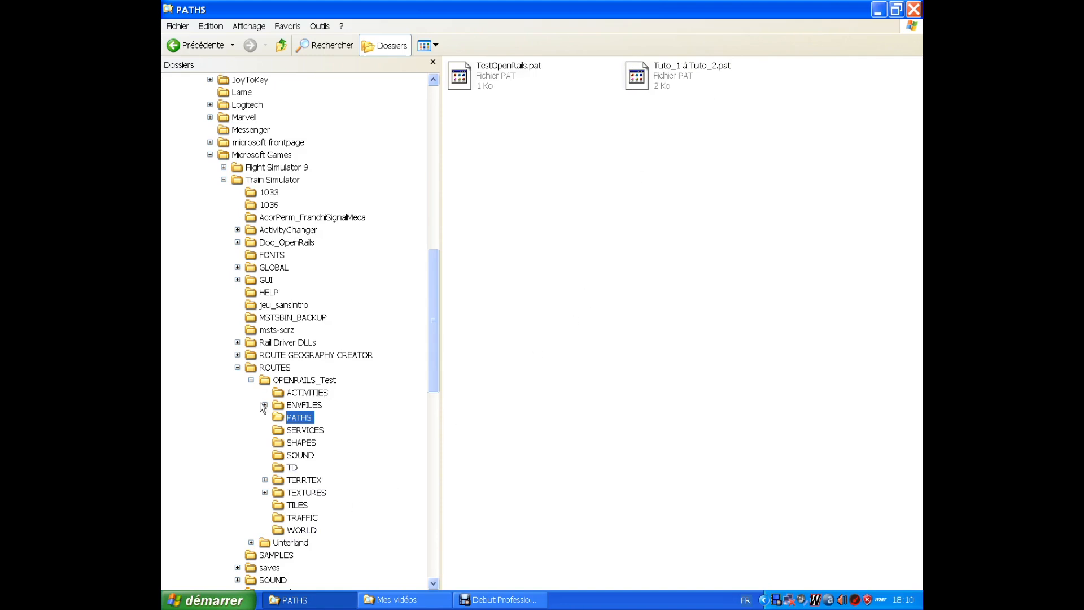
click(279, 432)
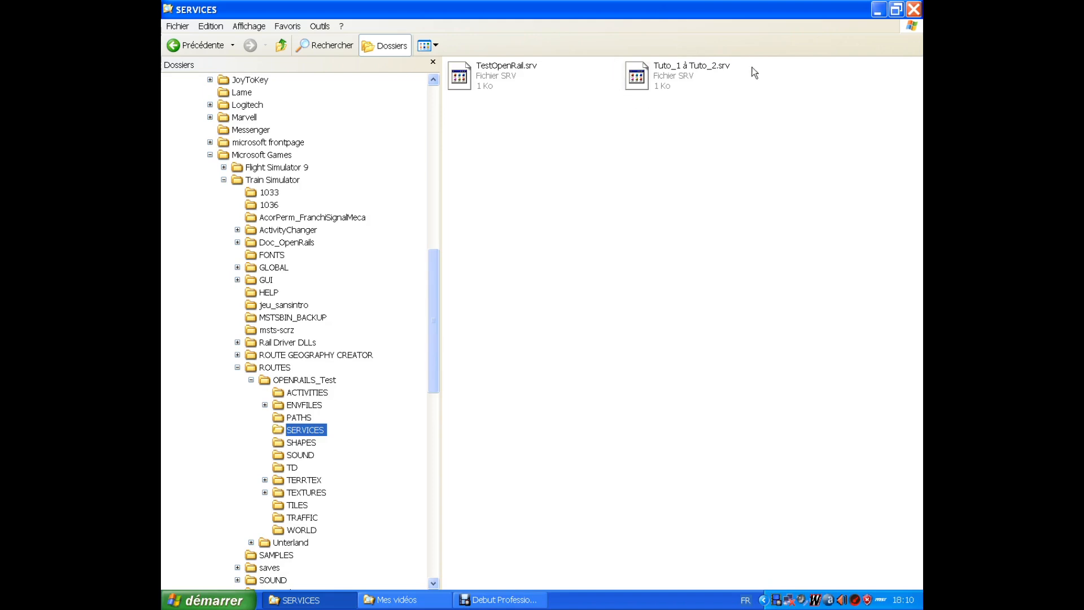
click(250, 380)
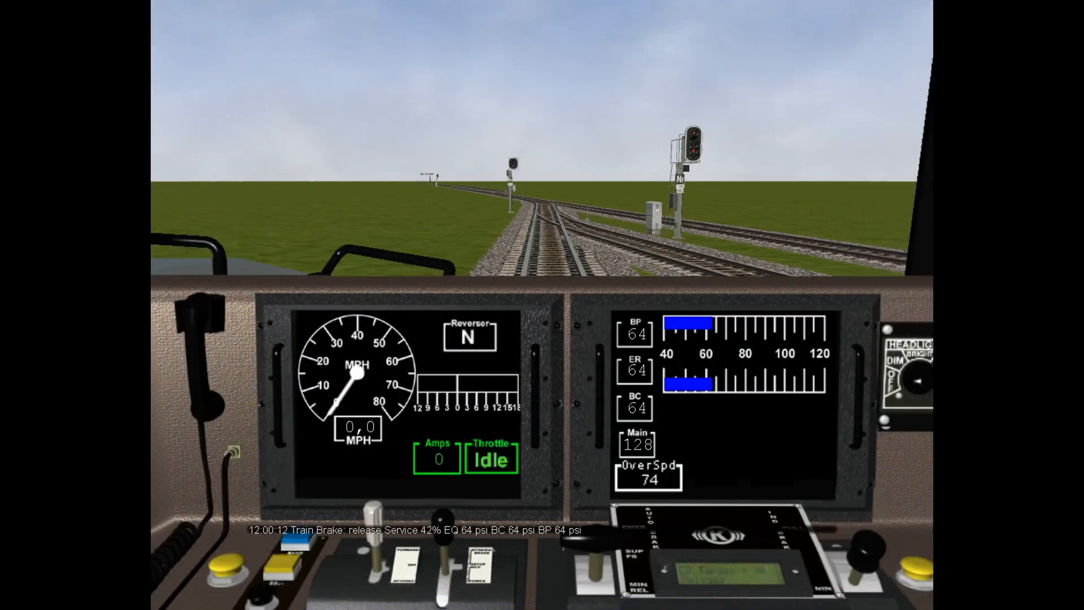
Step: In the train simulator's cab, fully release the train brake and set the reverser to forward
key(semicolon)
key(semicolon)
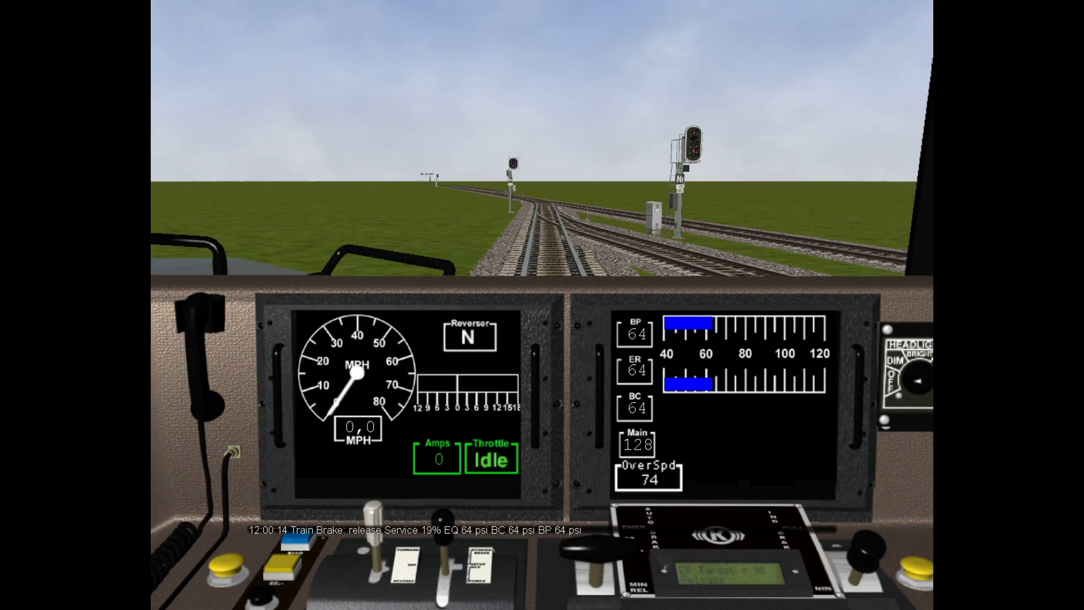
key(semicolon)
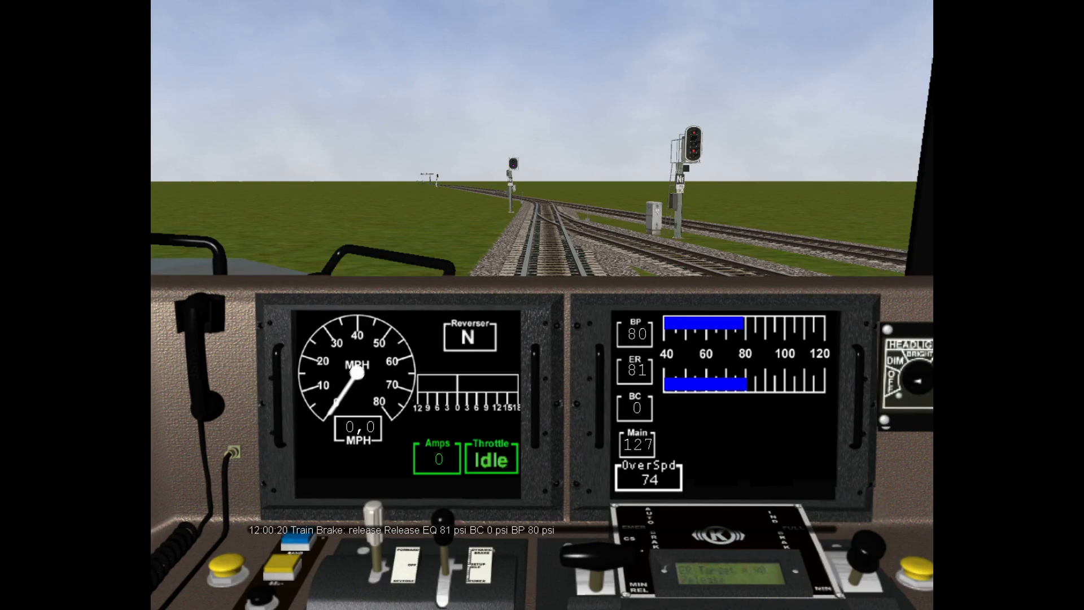
key(w)
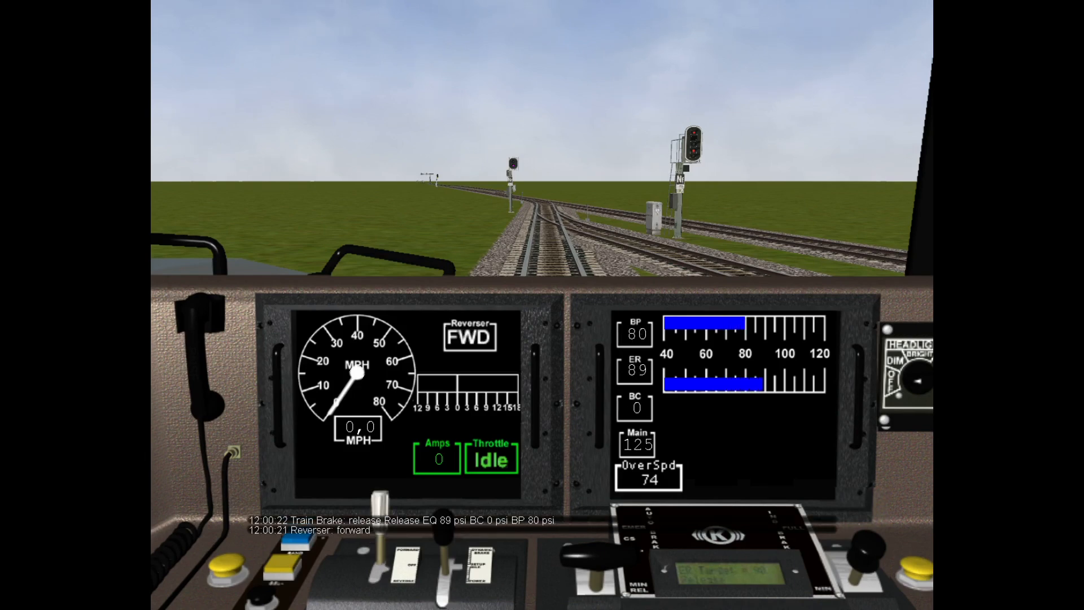
Step: Start the train with the horn sounded and the wipers on, raising the throttle in stages to notch N3
key(space)
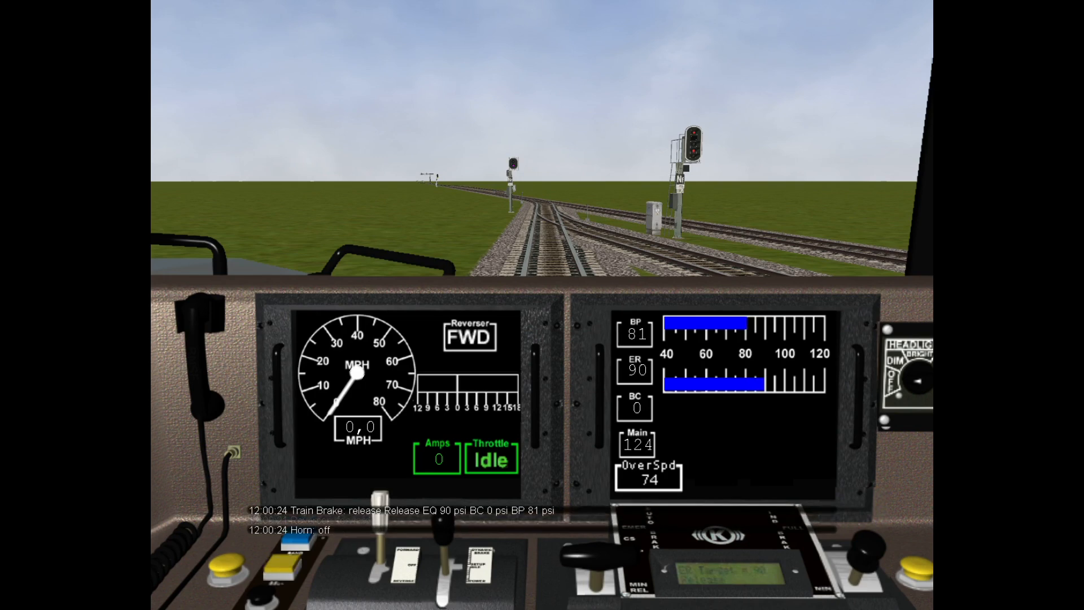
key(v)
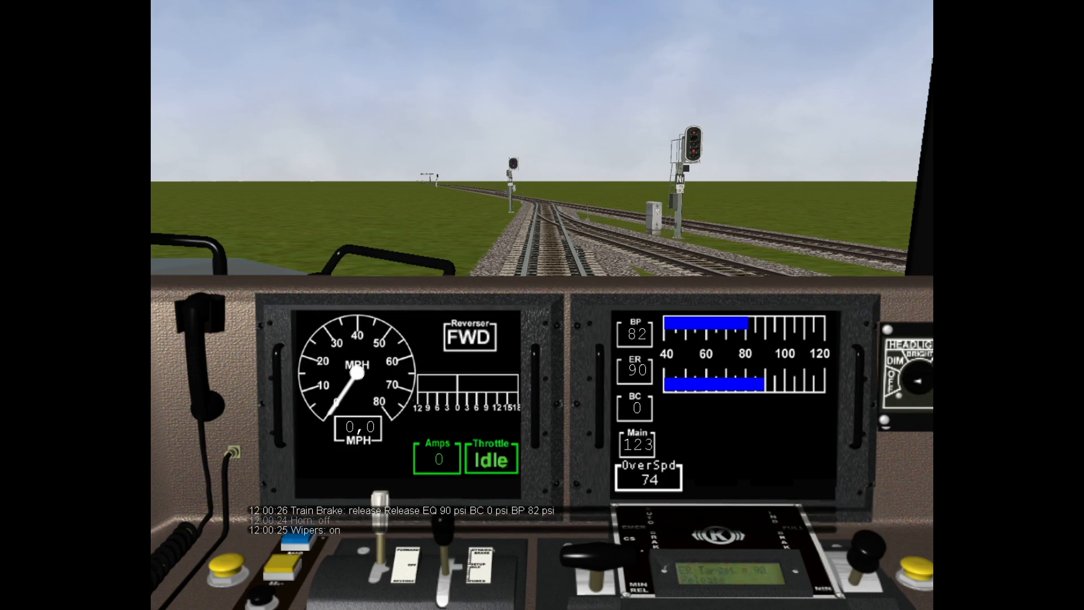
key(d)
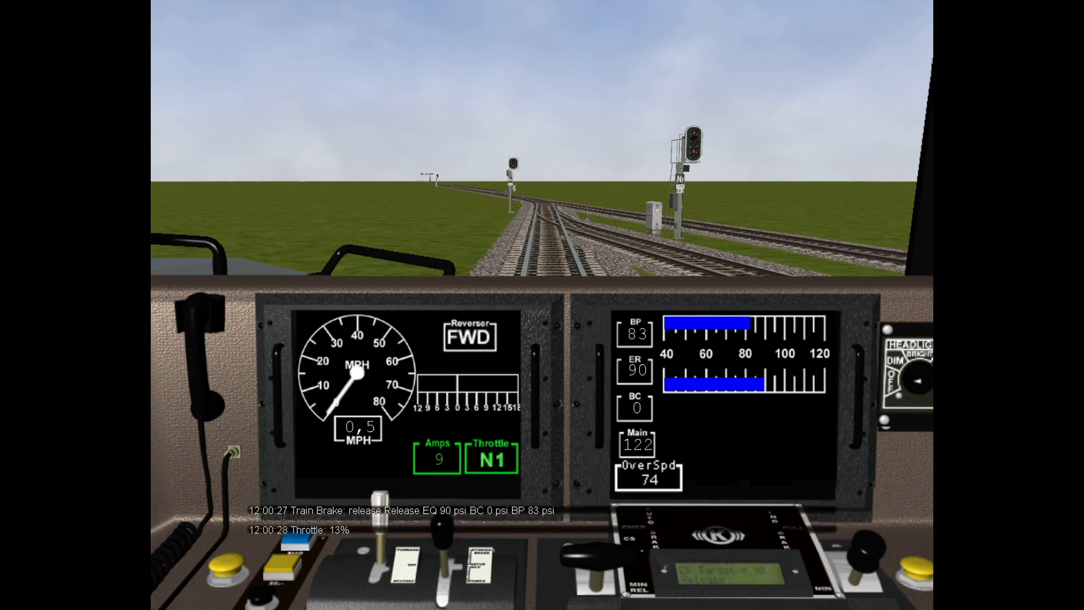
key(d)
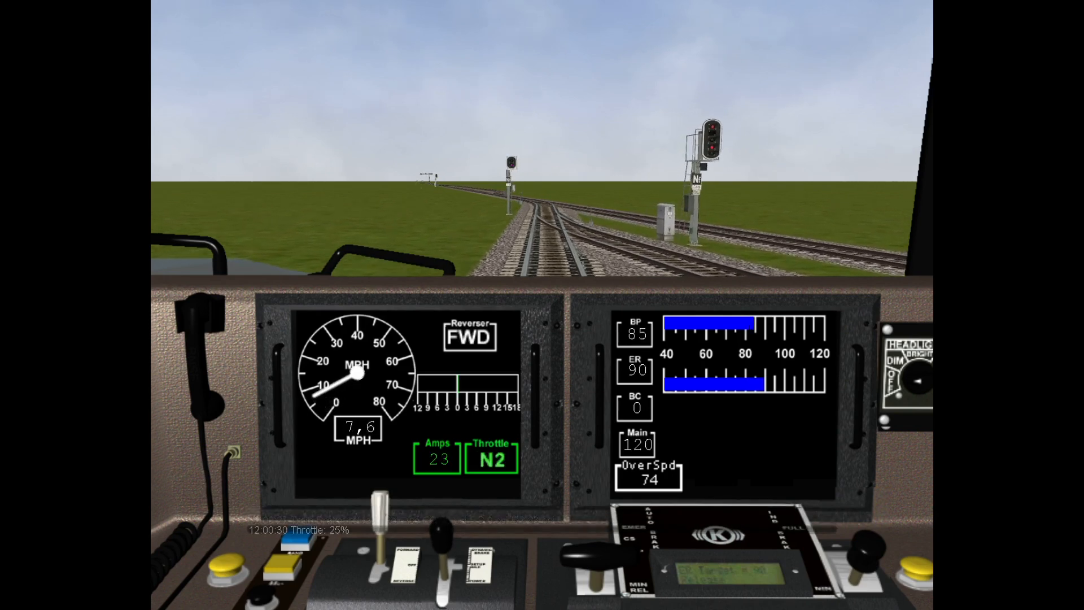
key(d)
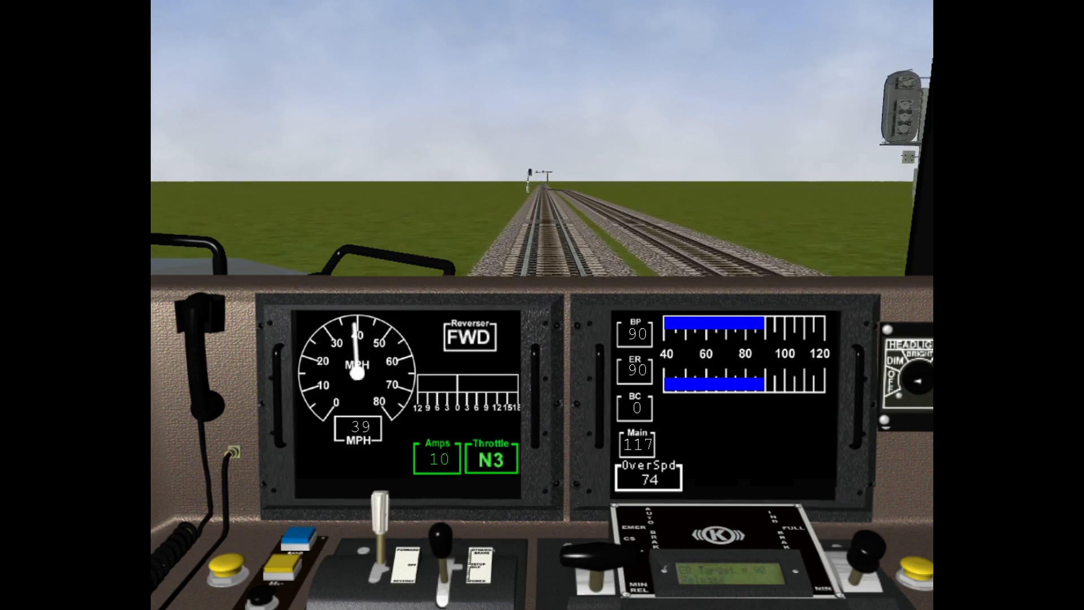
Step: View the moving train from outside, lowering the camera and circling it around to the rear of the vehicle
key(2)
key(Down)
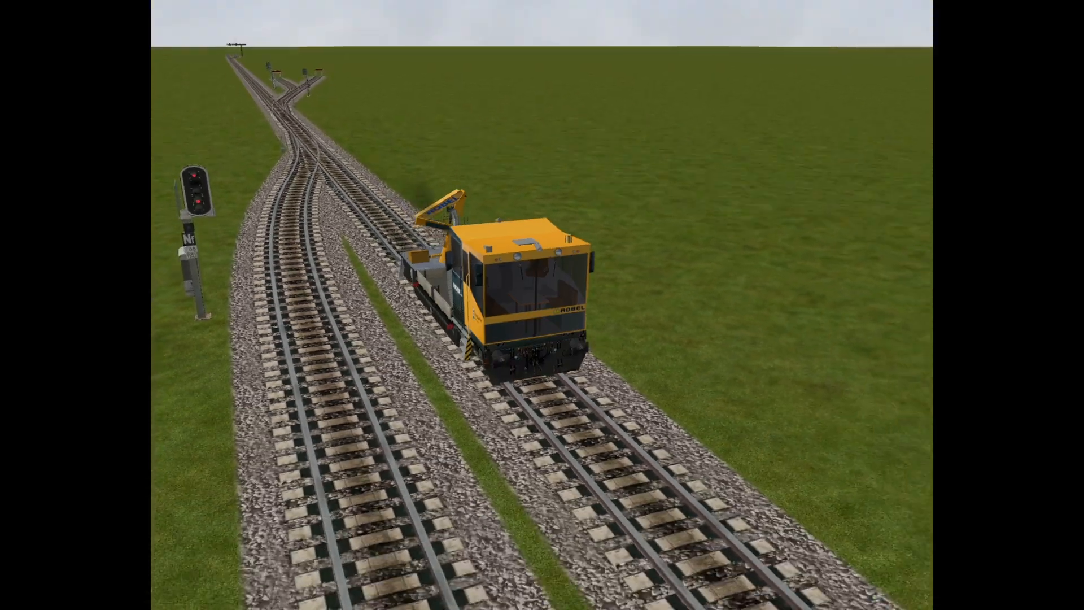
key(Left)
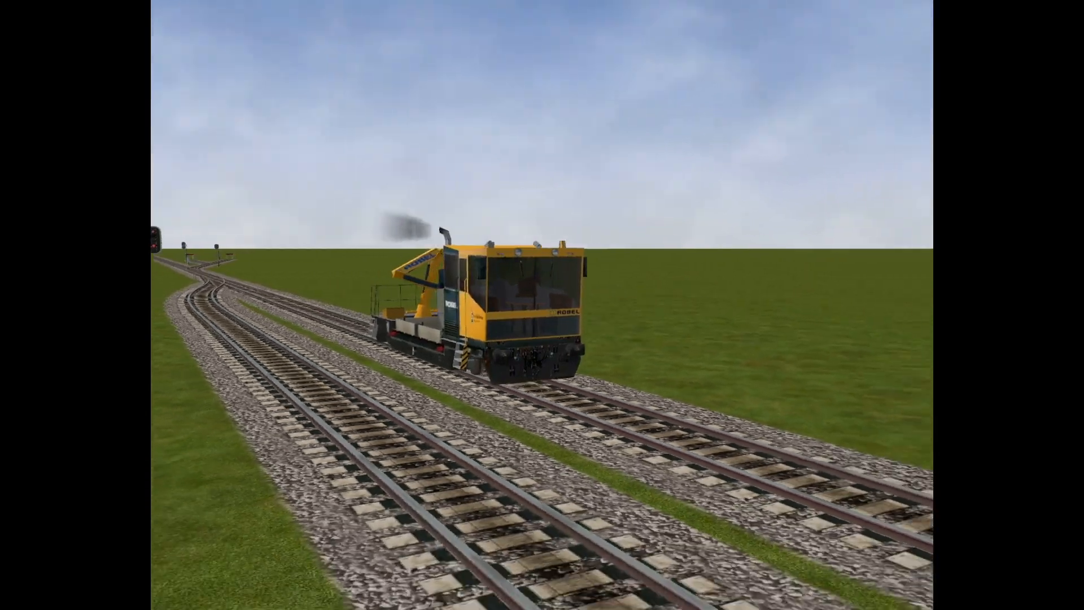
key(Left)
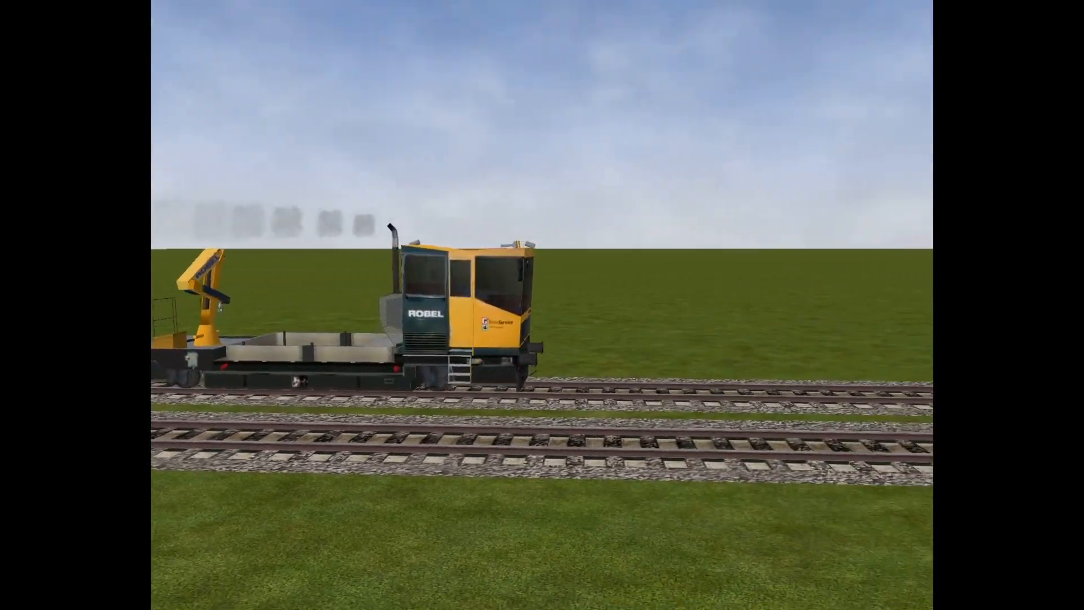
key(Left)
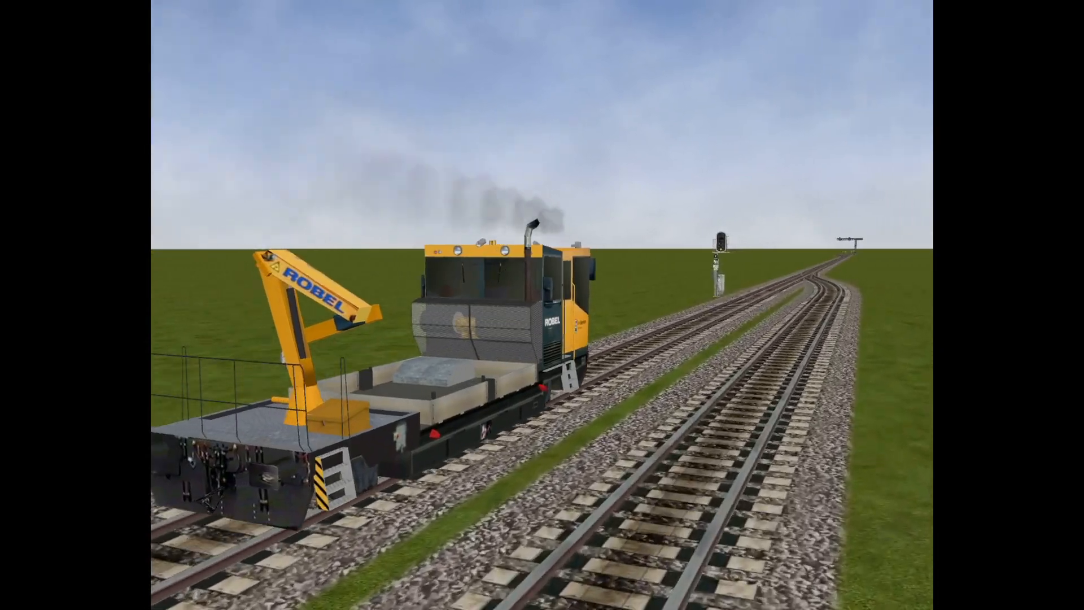
Step: Slow the train from the outside view by reducing the throttle and applying a light train brake of about 11%
key(a)
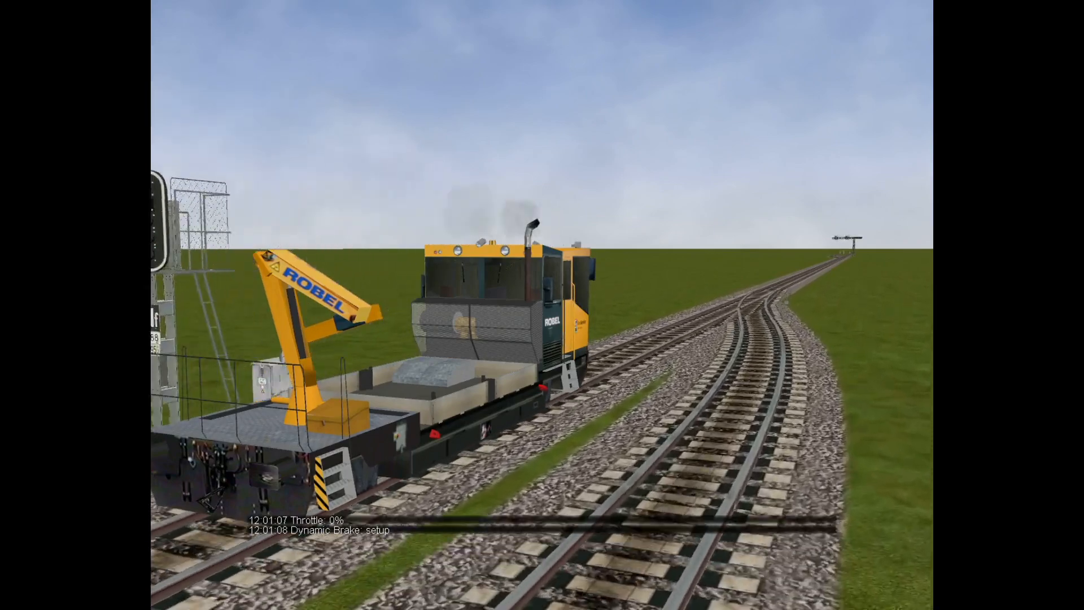
key(d)
key(semicolon)
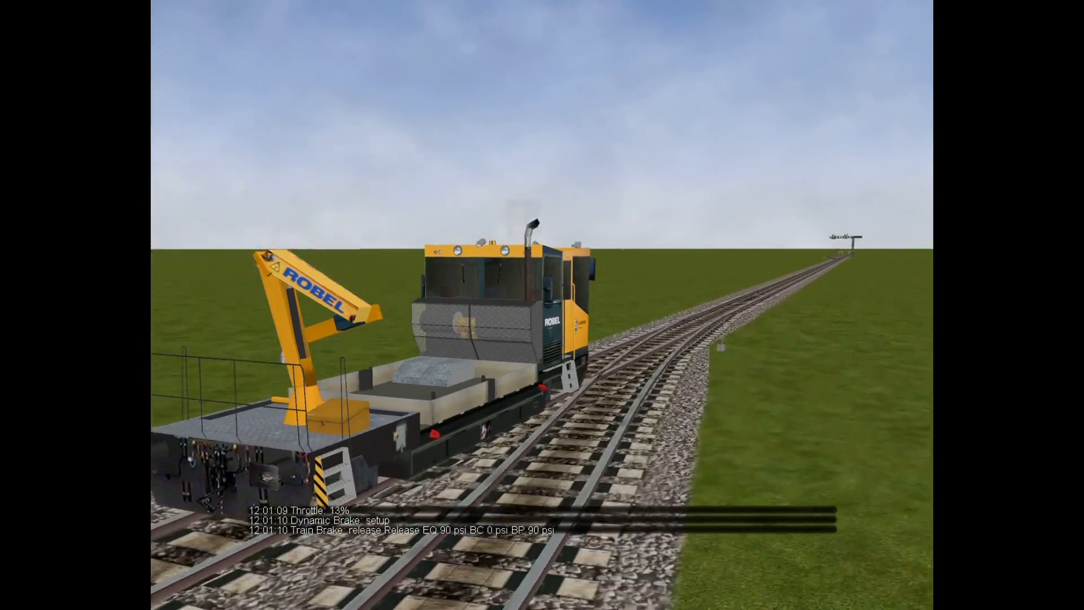
key(apostrophe)
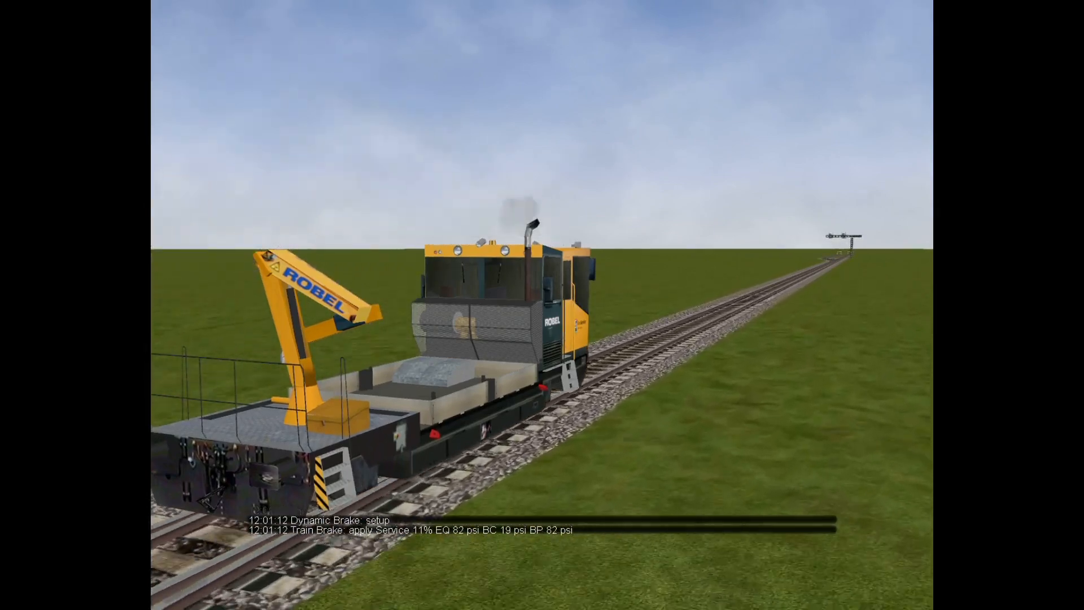
key(period)
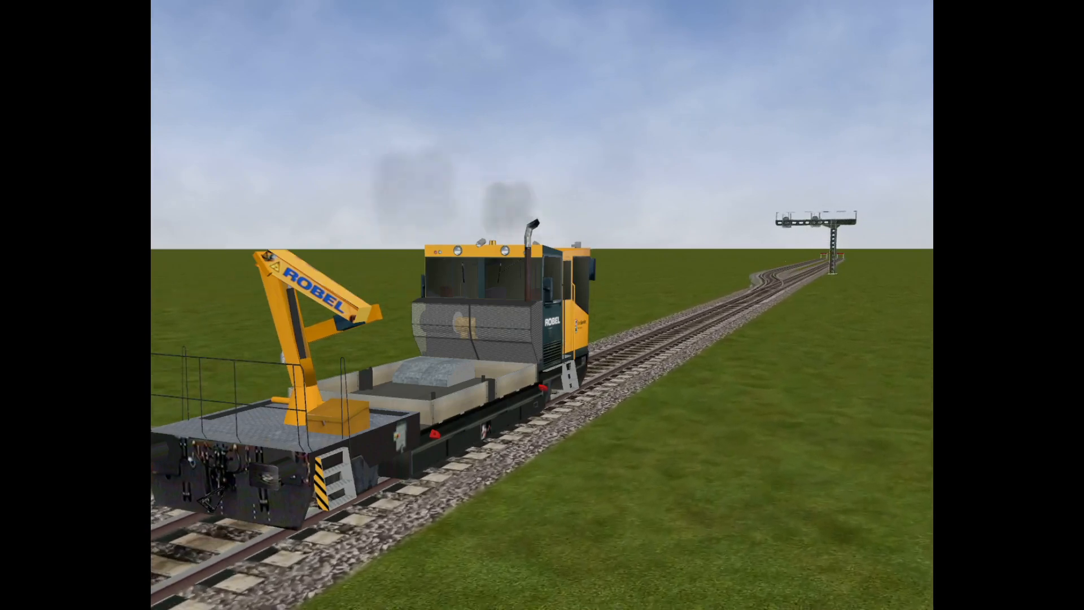
Step: From the cab view, cut the throttle to 0% and apply the train brake to about 24% service
key(1)
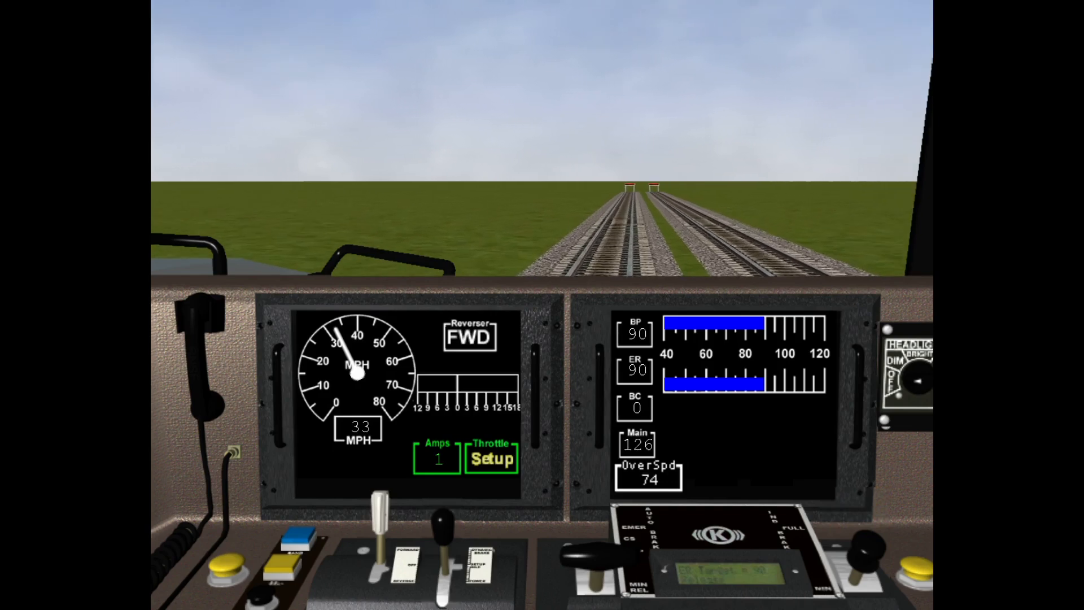
key(a)
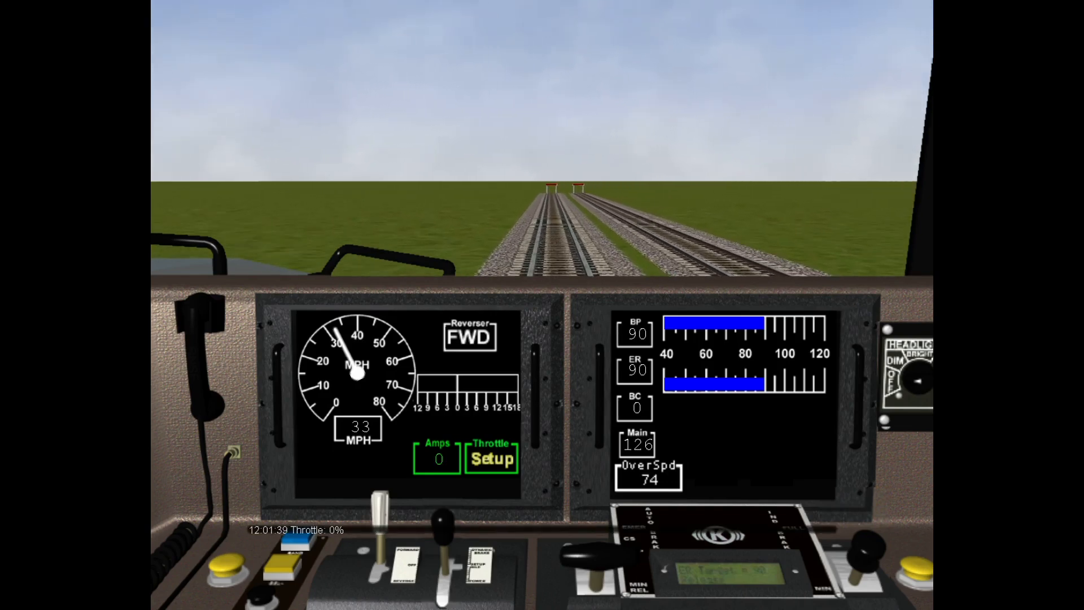
key(apostrophe)
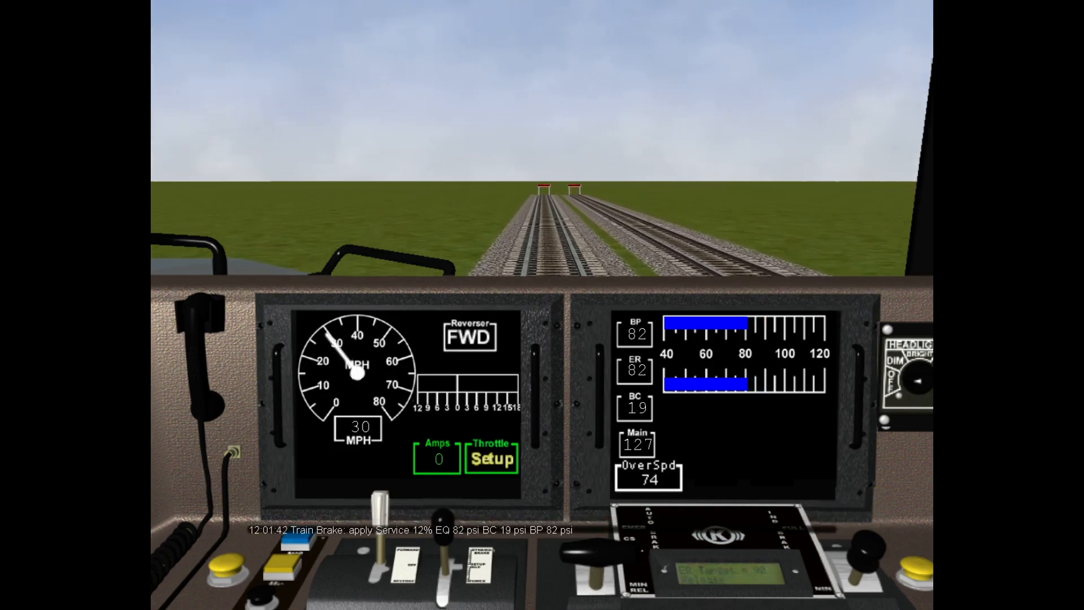
key(apostrophe)
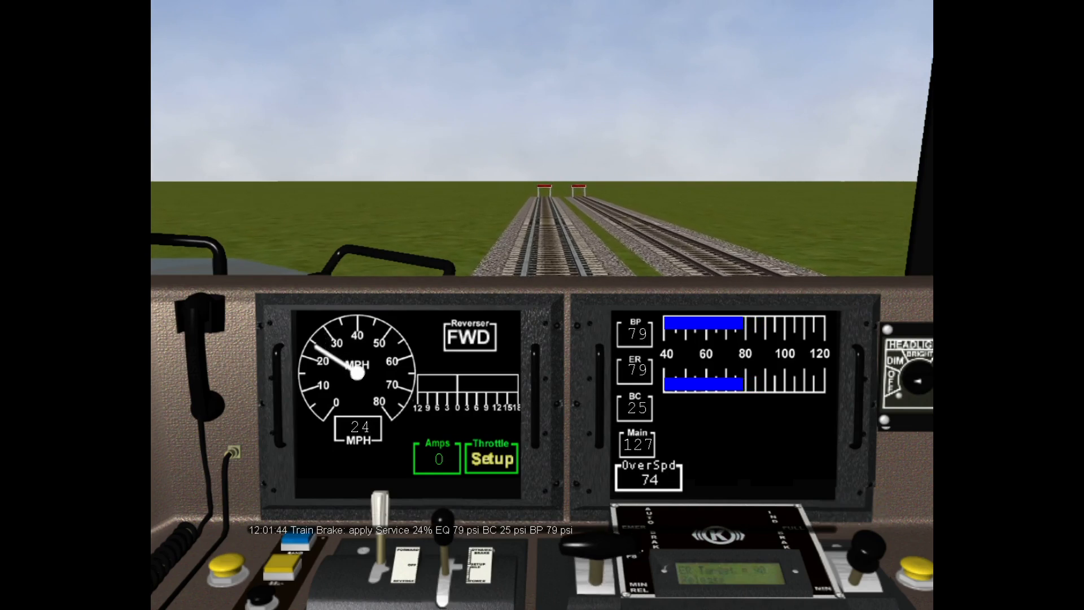
Step: Release the train brake fully to let the train coast towards the buffer stops
key(semicolon)
key(semicolon)
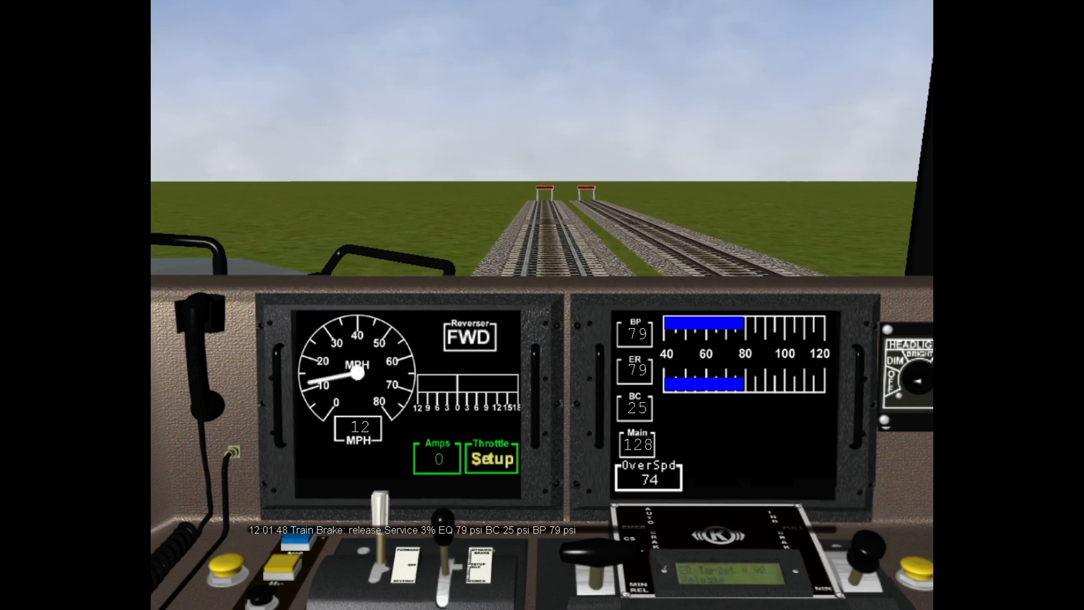
key(semicolon)
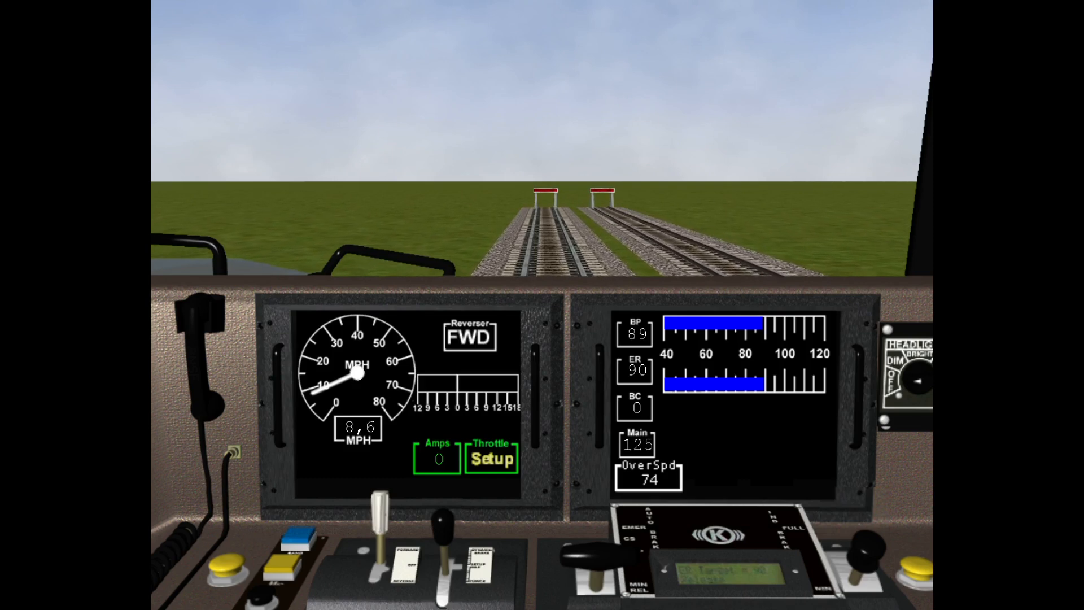
Step: Stop the train before the buffer stops with about 30% service braking and switch off the wipers
key(apostrophe)
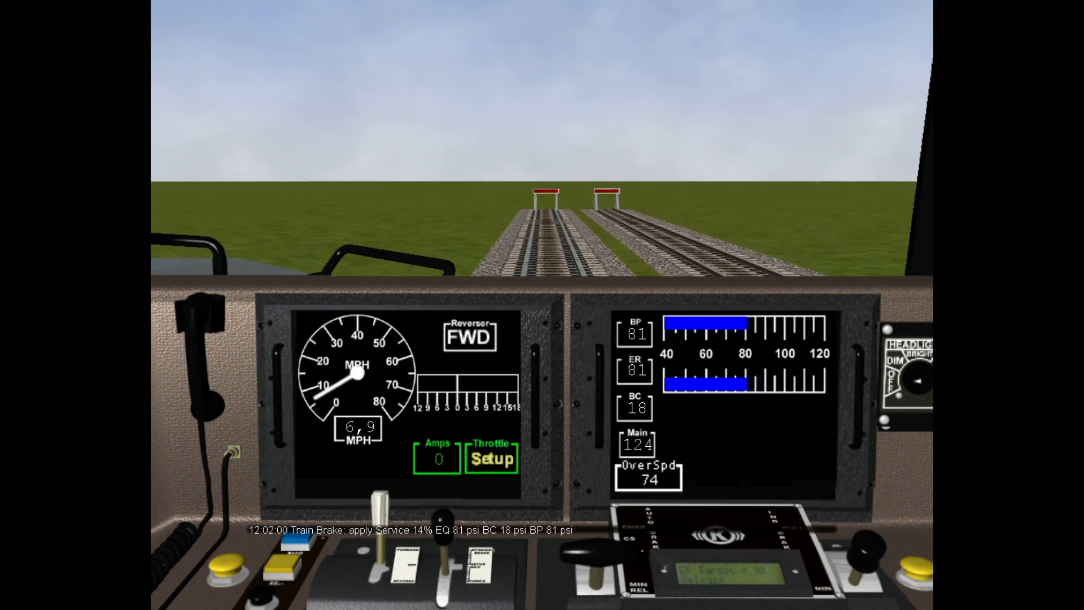
key(apostrophe)
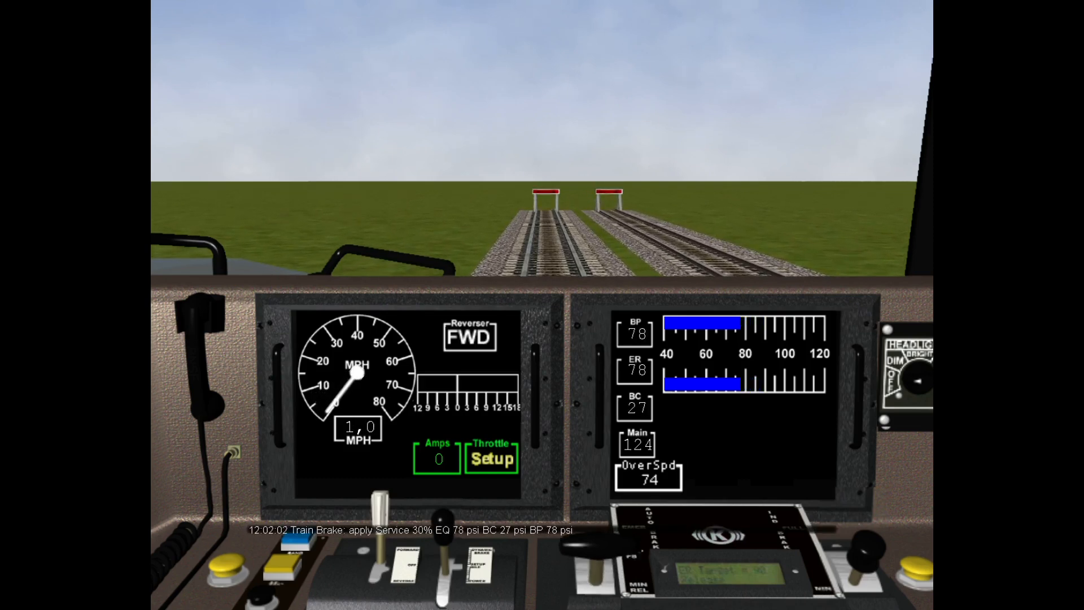
key(v)
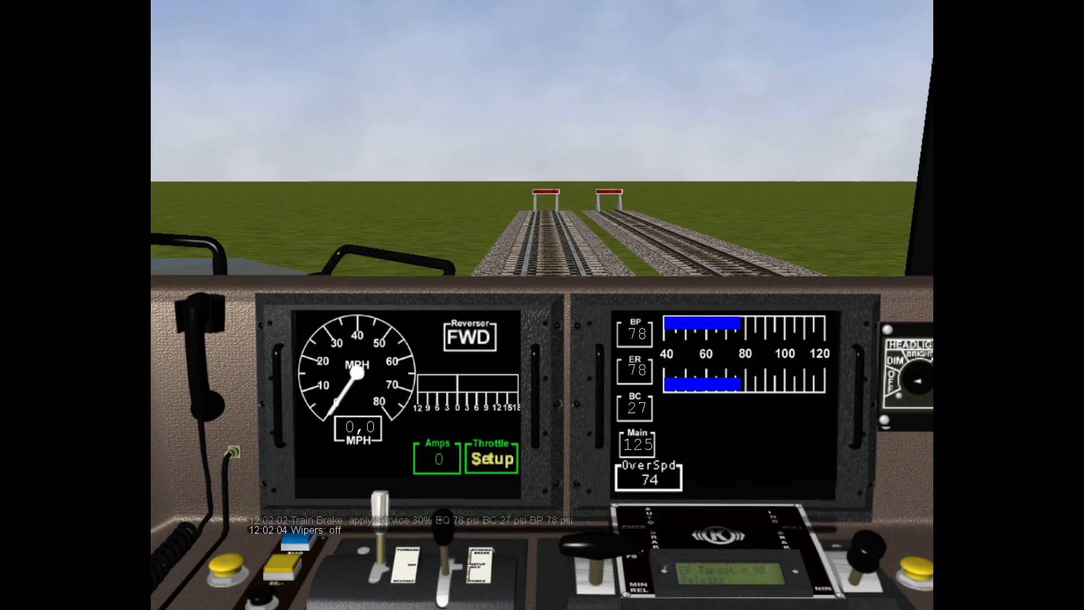